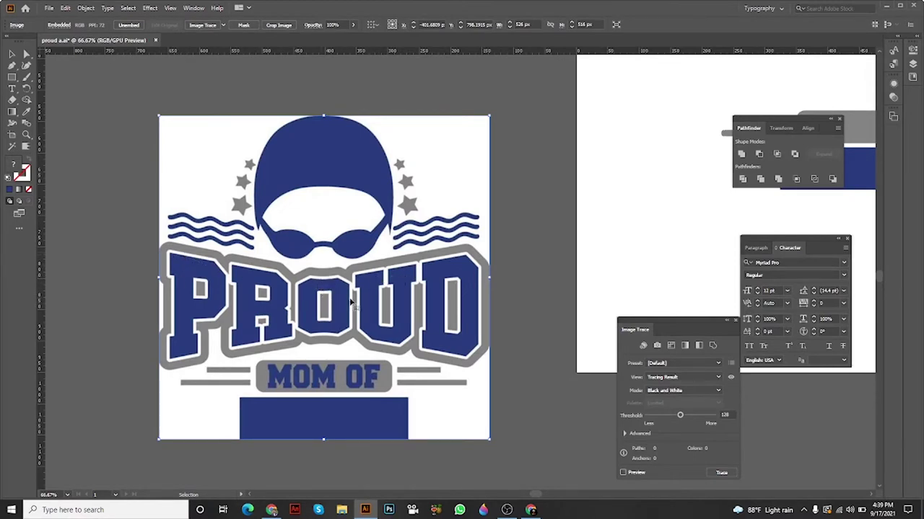
- Add the point text "proud" on the empty artboard area below the blue rectangle
scroll(369, 303, down, 1)
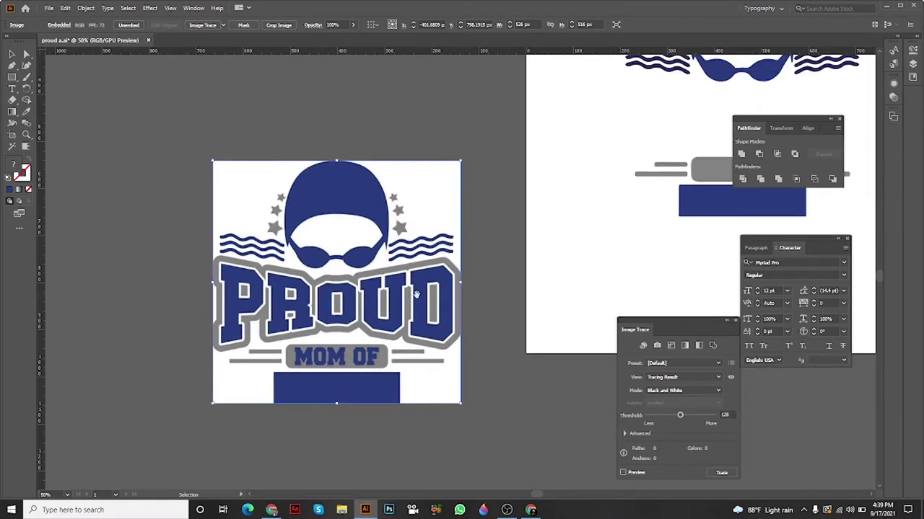
drag(422, 295, 366, 296)
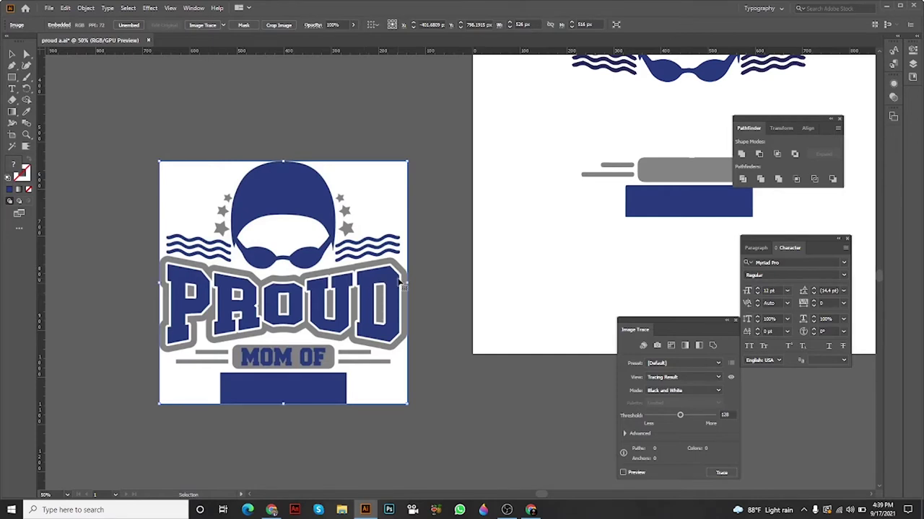
drag(412, 271, 394, 269)
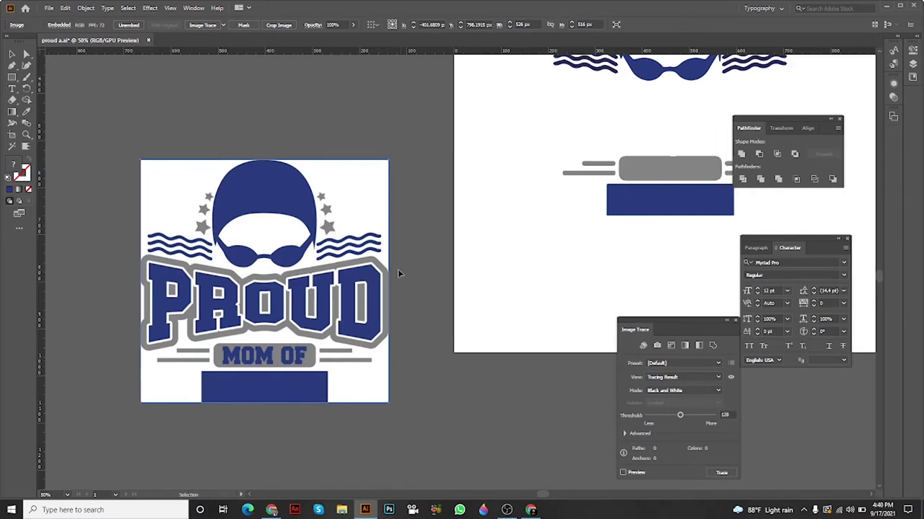
scroll(470, 305, up, 1)
drag(474, 303, 324, 322)
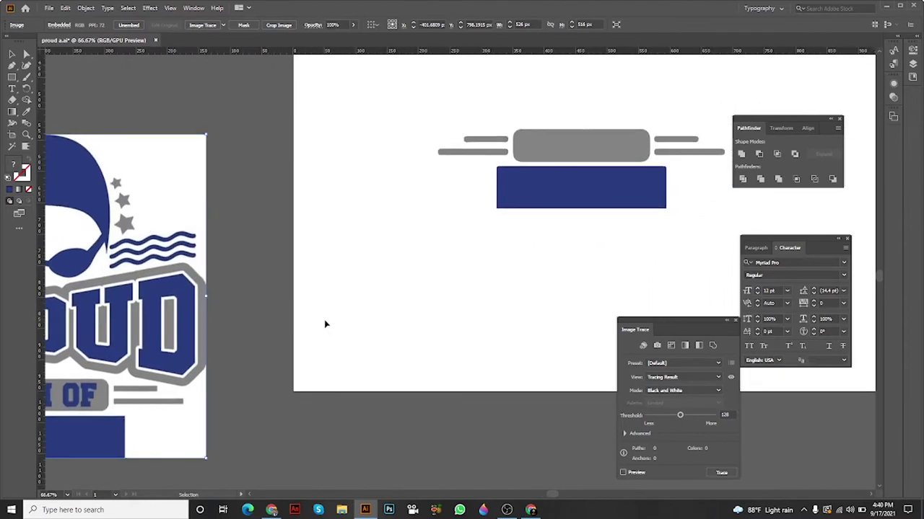
click(12, 88)
drag(310, 300, 465, 239)
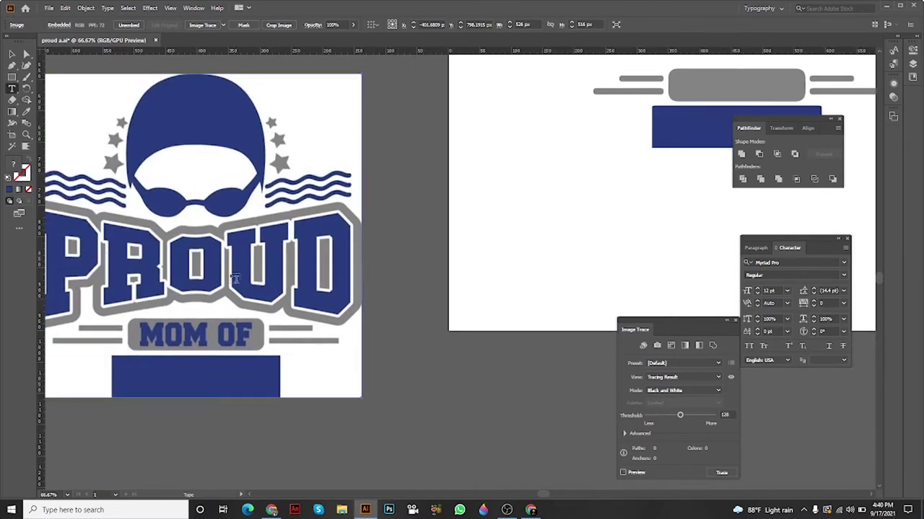
drag(139, 257, 199, 268)
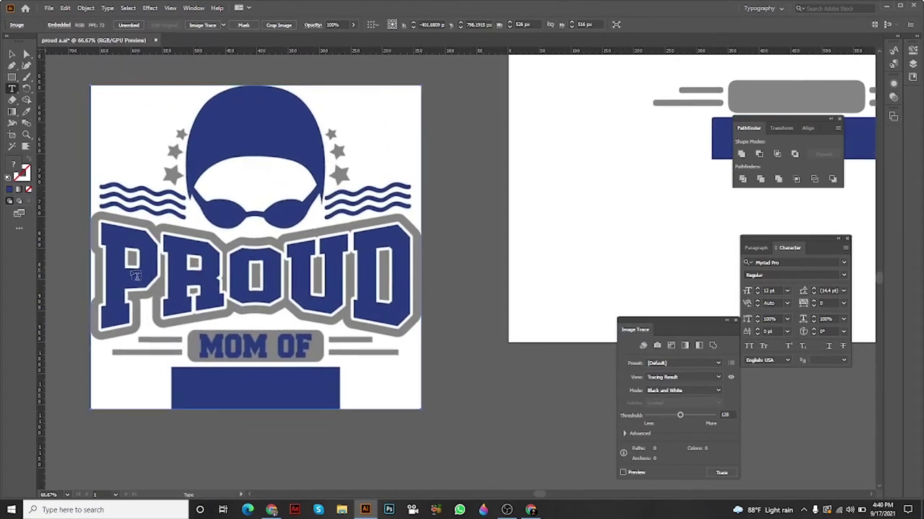
scroll(267, 291, right, 3)
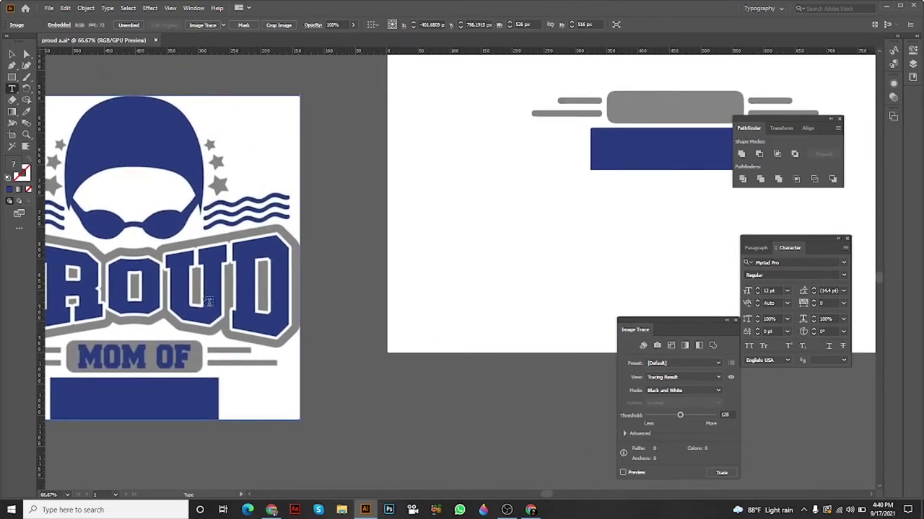
click(437, 280)
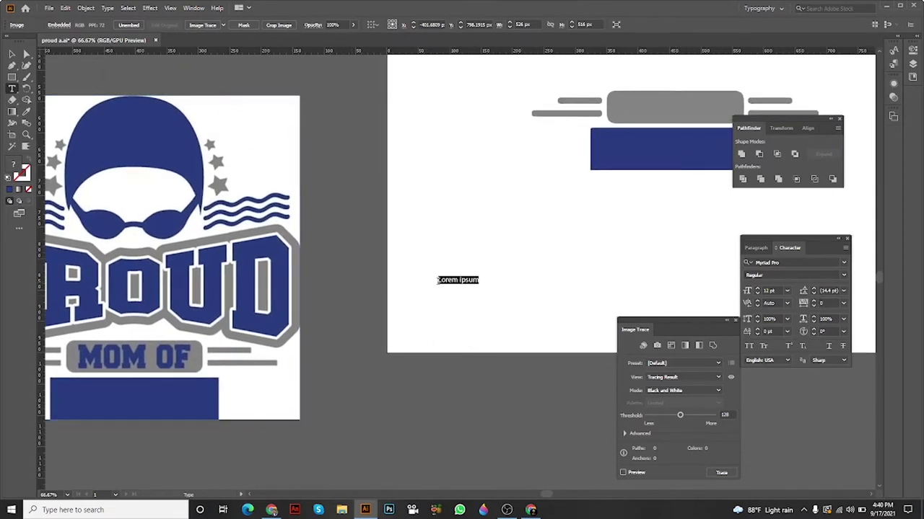
text(P)
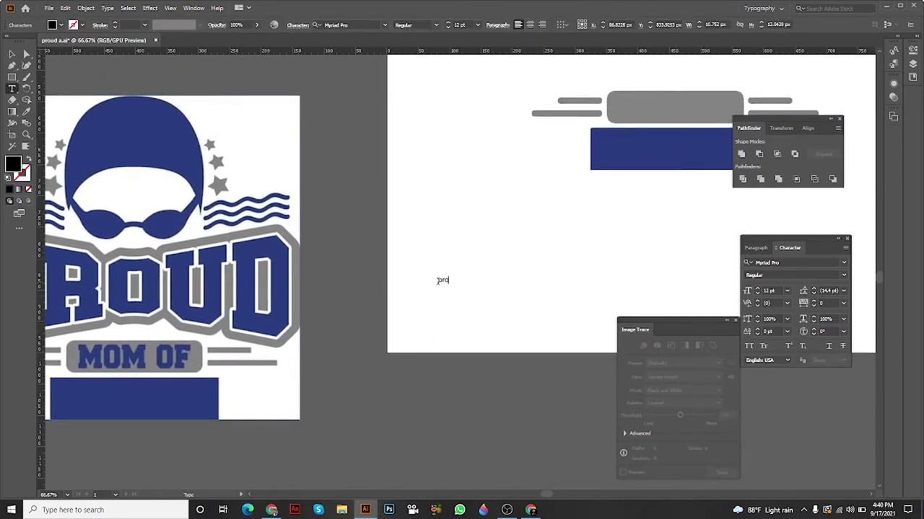
- Enlarge the word "proud" to about 103 pt and set it in all caps
click(11, 53)
drag(458, 281, 603, 282)
drag(554, 281, 485, 295)
key(a)
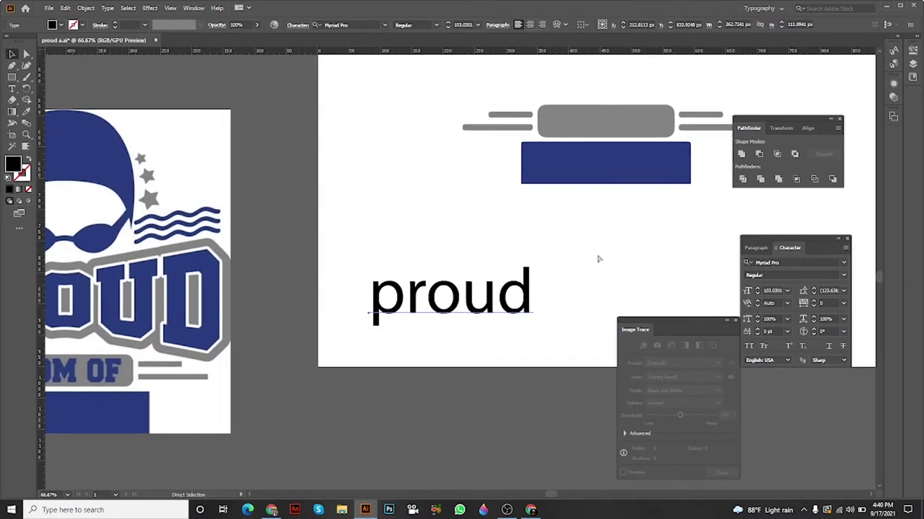
key(v)
click(842, 250)
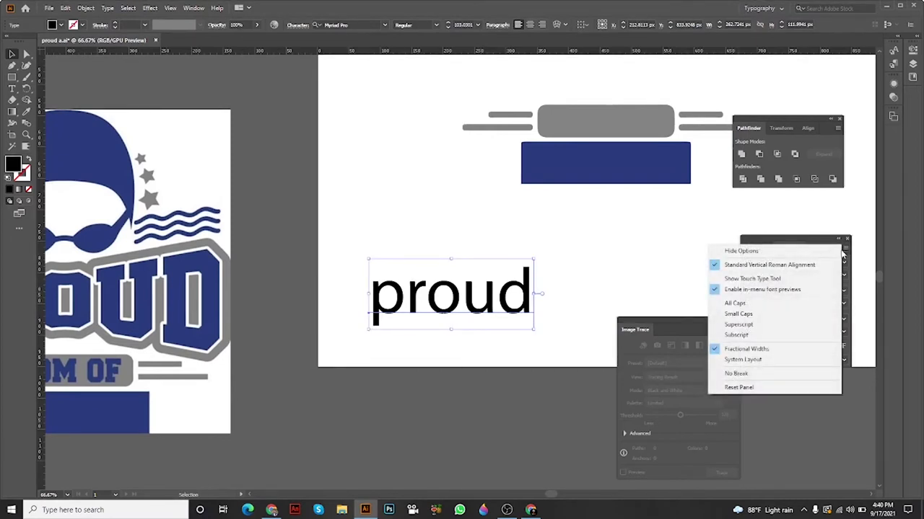
click(734, 303)
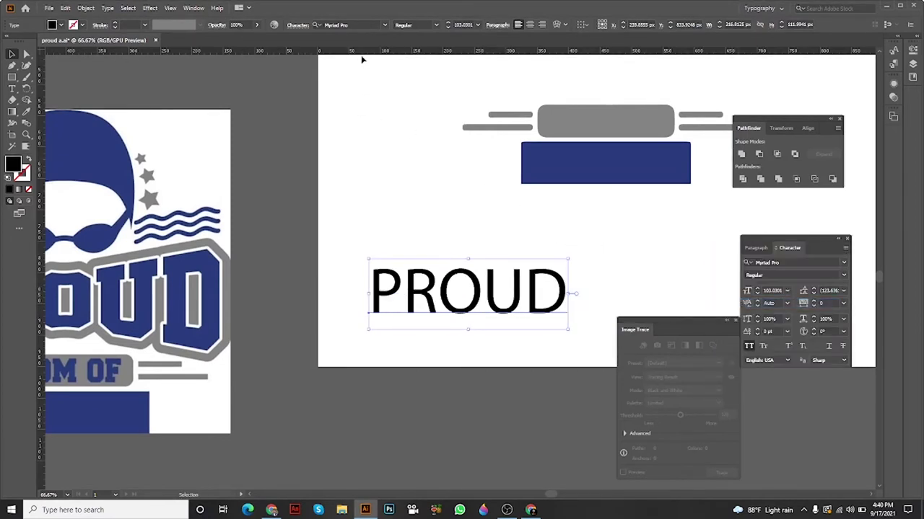
- Find the collegiate fonts and apply CollegiateBlackFLF to the word PROUD
click(353, 24)
text(c)
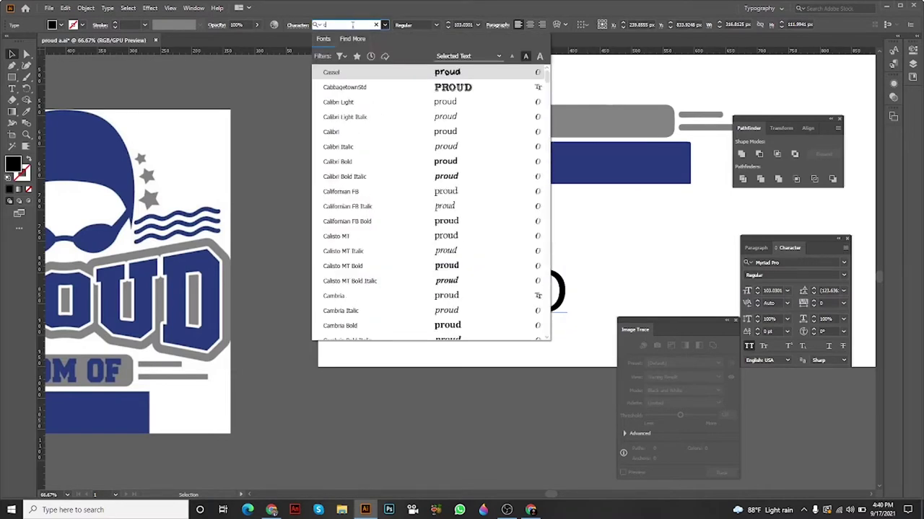
text(oll)
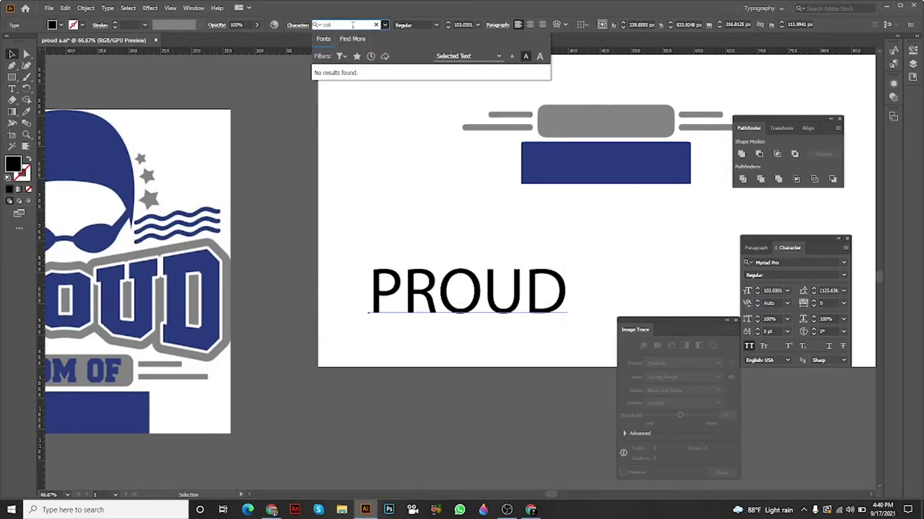
key(BackSpace)
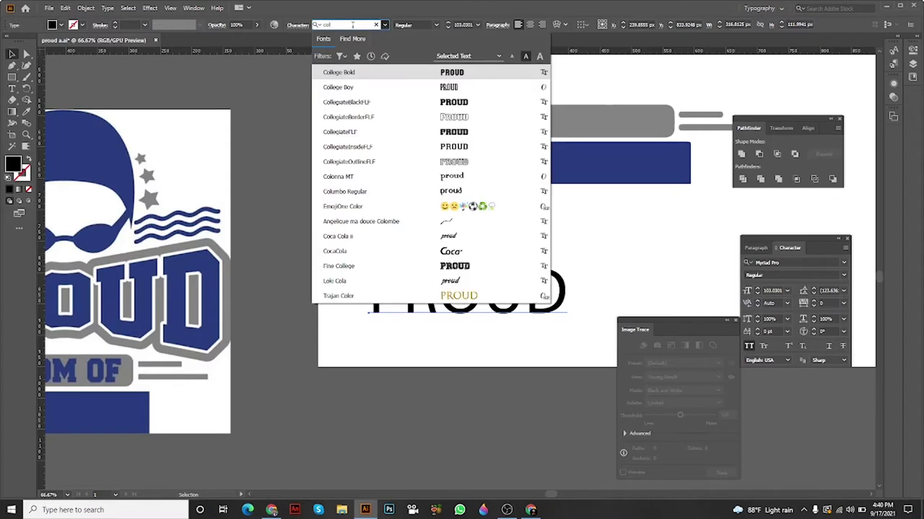
key(Down)
key(Down)
key(Return)
- Compare the word PROUD with the reference logo and tighten its tracking to -38
drag(400, 244, 539, 243)
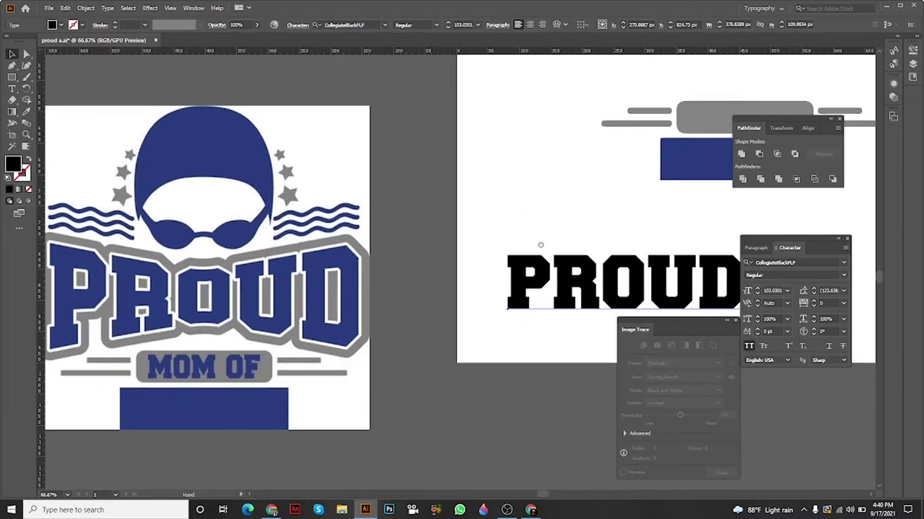
drag(274, 216, 219, 204)
drag(642, 276, 527, 271)
scroll(465, 262, up, 2)
drag(466, 262, 417, 258)
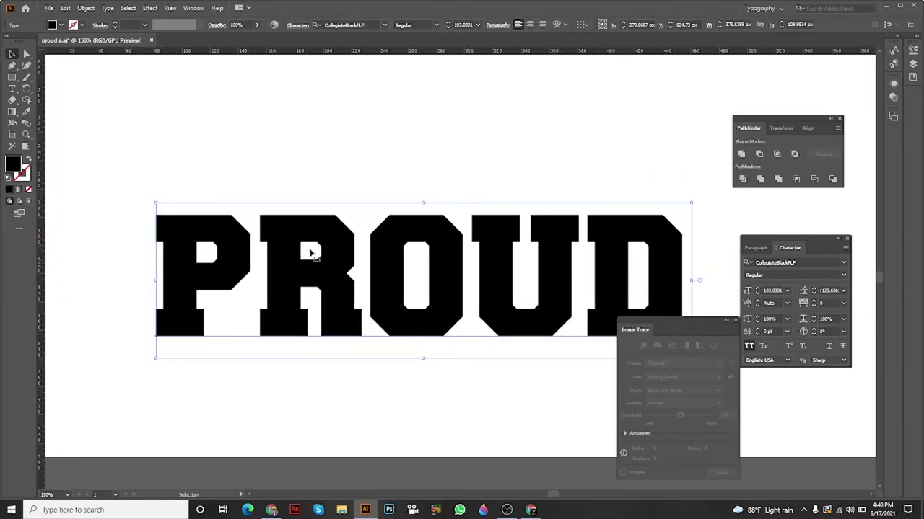
scroll(321, 251, down, 2)
drag(322, 256, 407, 271)
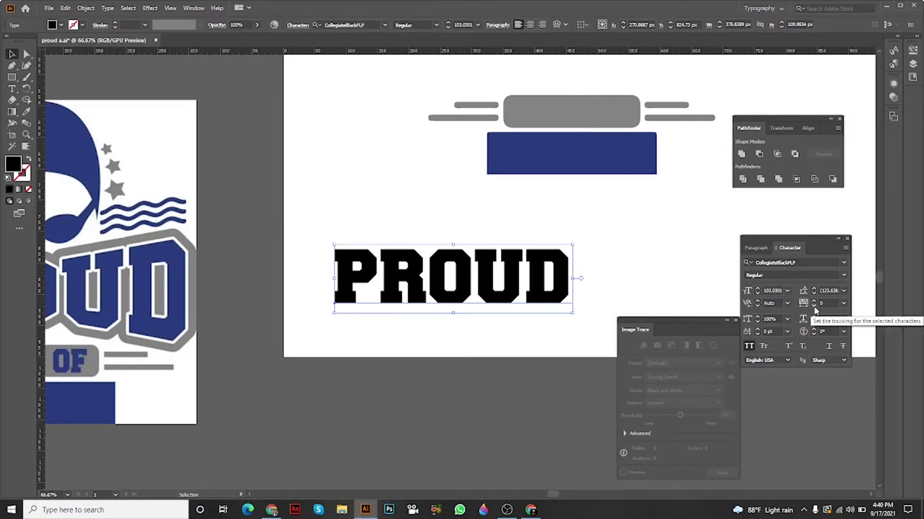
key(a)
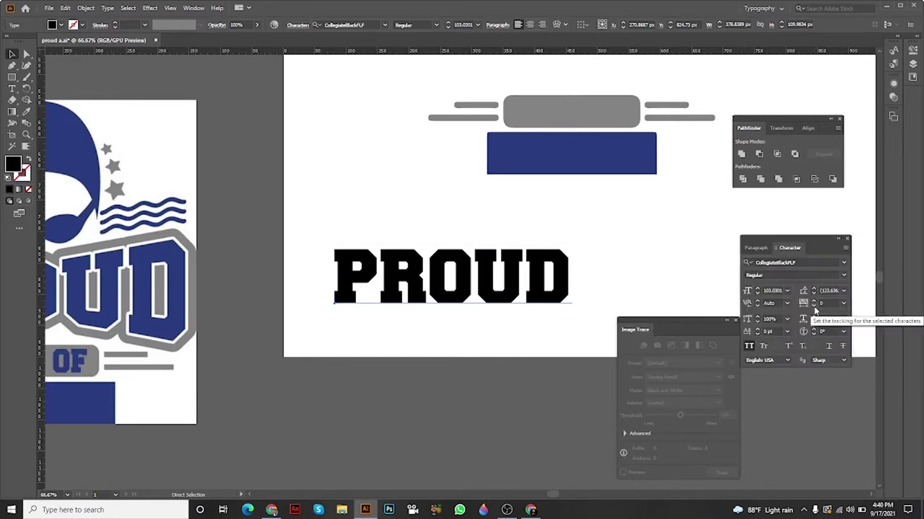
key(v)
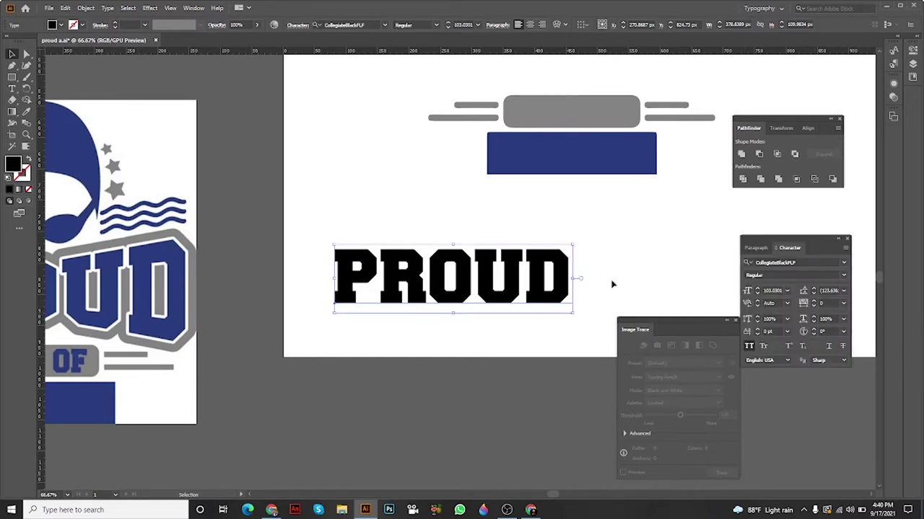
click(813, 306)
click(813, 307)
click(813, 306)
click(813, 307)
click(814, 307)
click(813, 306)
click(813, 307)
click(813, 307)
click(813, 307)
- Scale the word PROUD up proportionally to about 150 pt
key(space)
drag(554, 275, 488, 266)
scroll(486, 261, down, 3)
scroll(483, 274, up, 4)
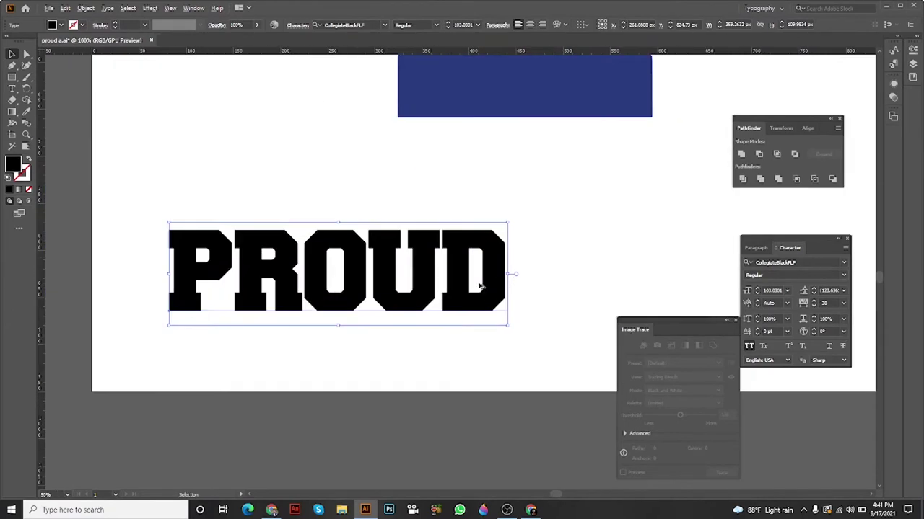
drag(509, 276, 668, 273)
- Convert the PROUD text to outlines
right_click(518, 260)
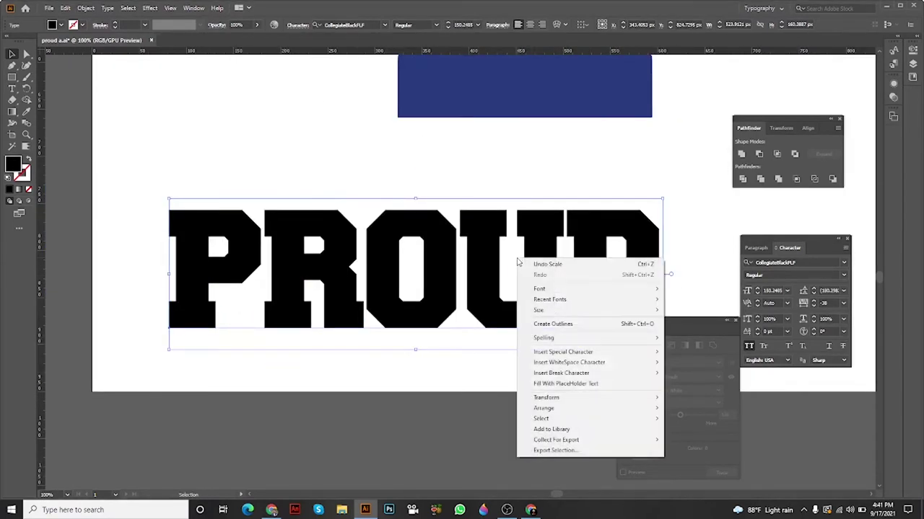
click(328, 342)
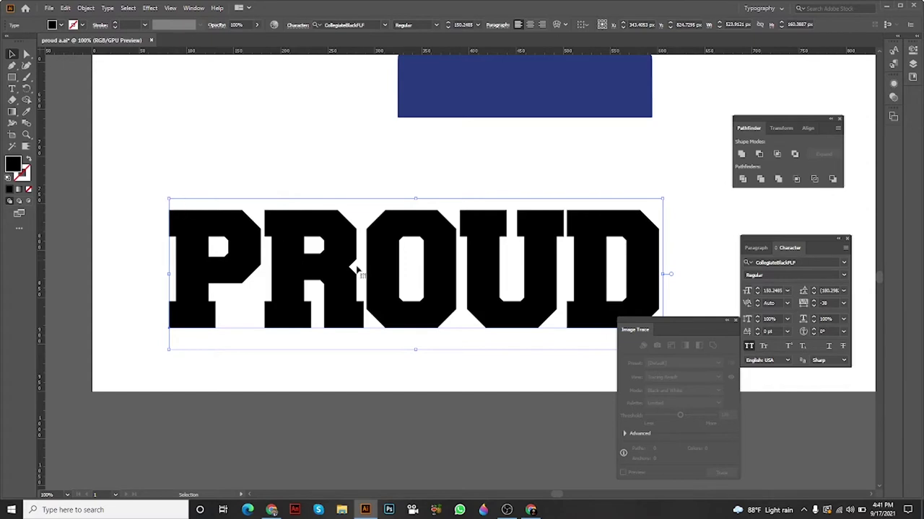
right_click(431, 274)
click(467, 338)
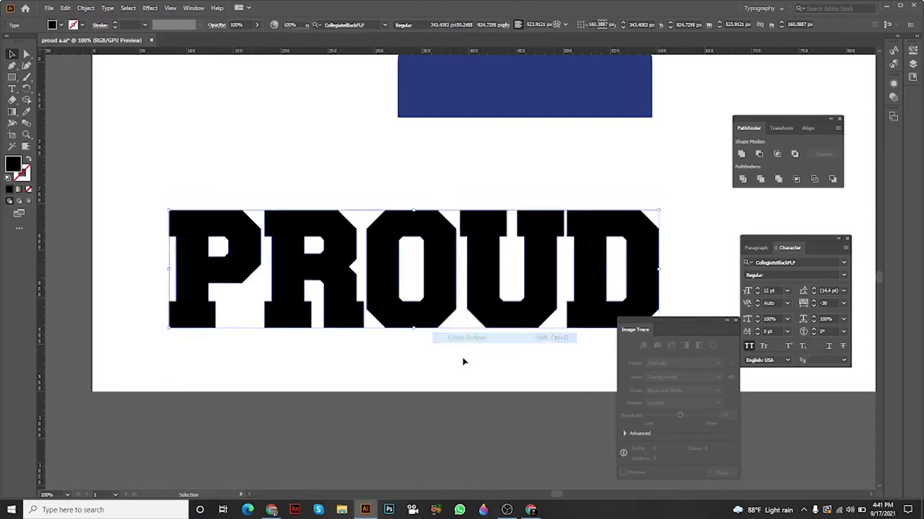
- Apply an envelope distort mesh with 5 rows and 5 columns to the outlined word PROUD, with the preview enabled
scroll(452, 346, up, 1)
drag(452, 346, 476, 356)
scroll(433, 332, down, 1)
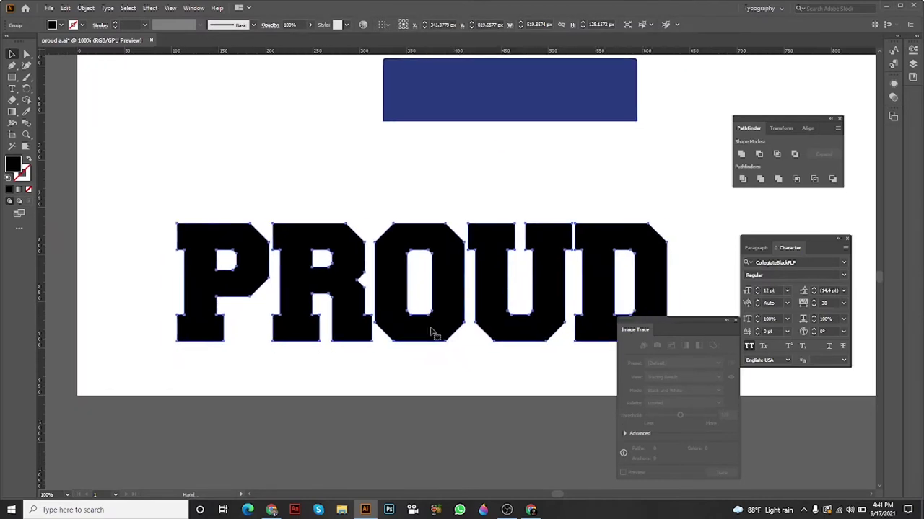
click(86, 8)
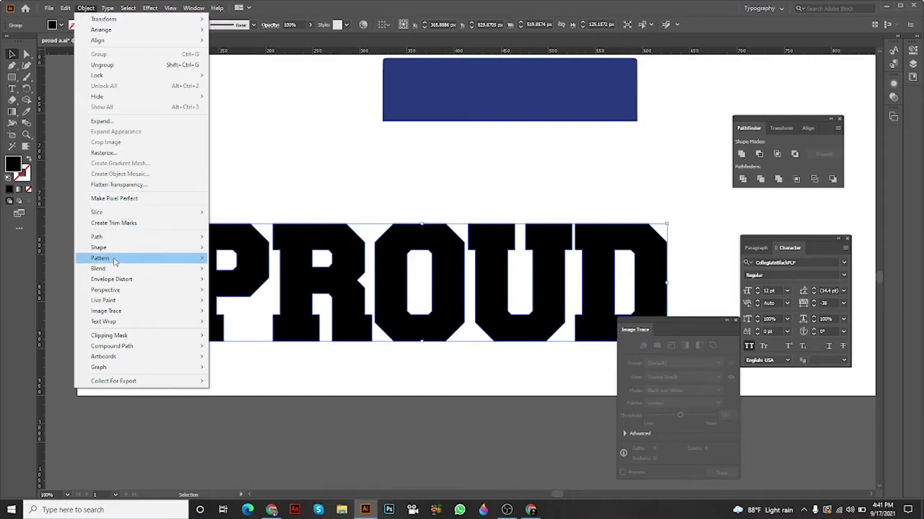
mouse_move(122, 281)
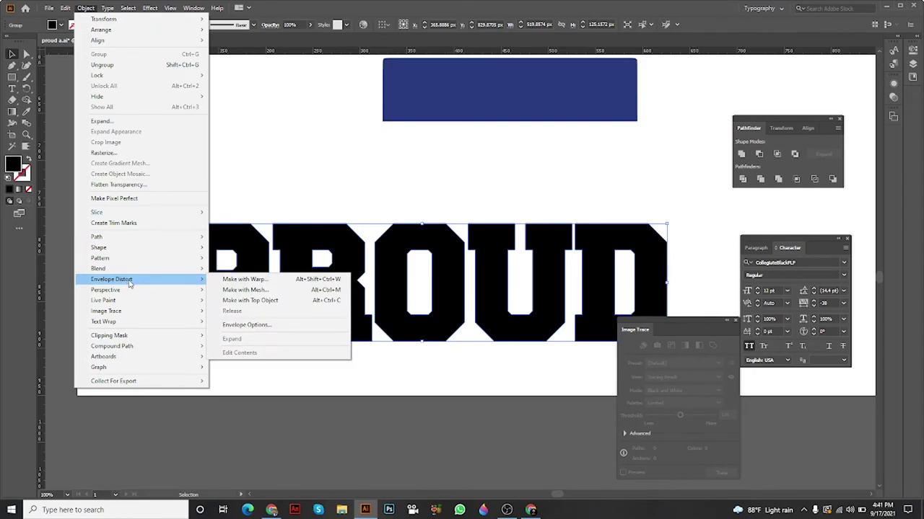
click(237, 291)
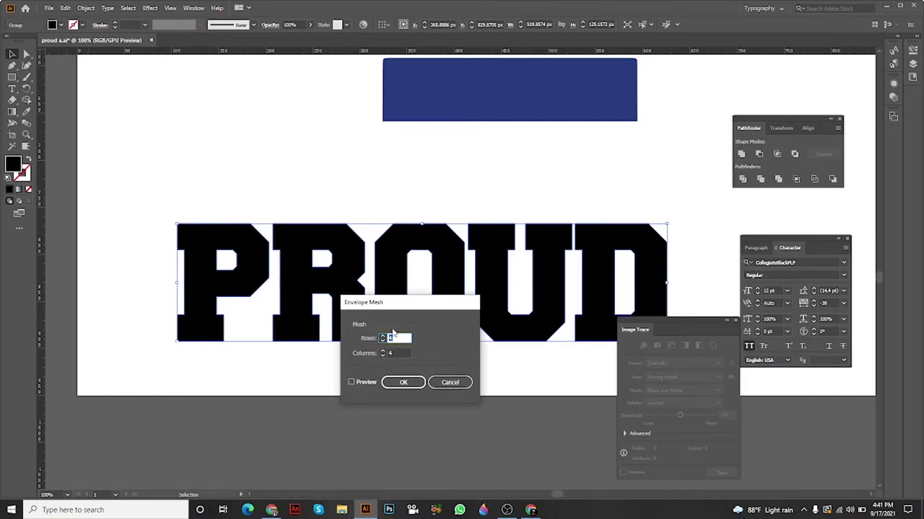
key(Tab)
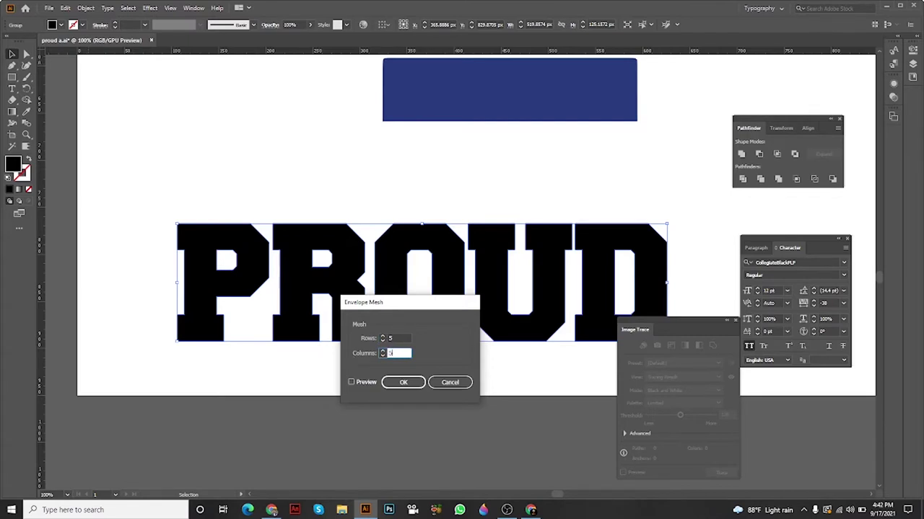
click(371, 383)
click(351, 382)
drag(411, 303, 396, 387)
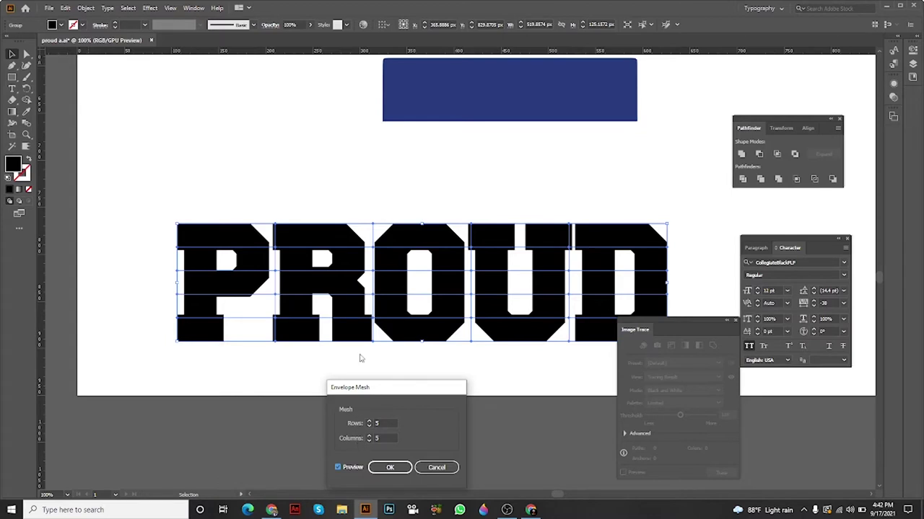
click(393, 468)
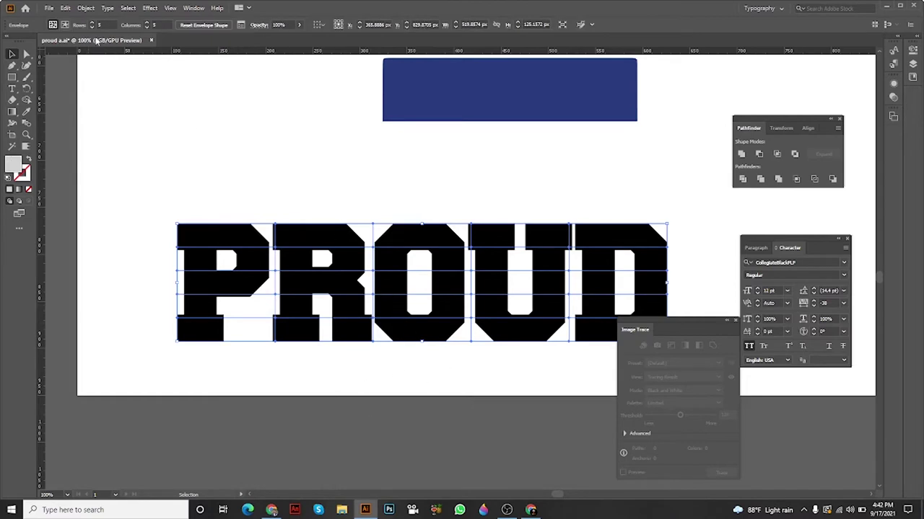
click(88, 10)
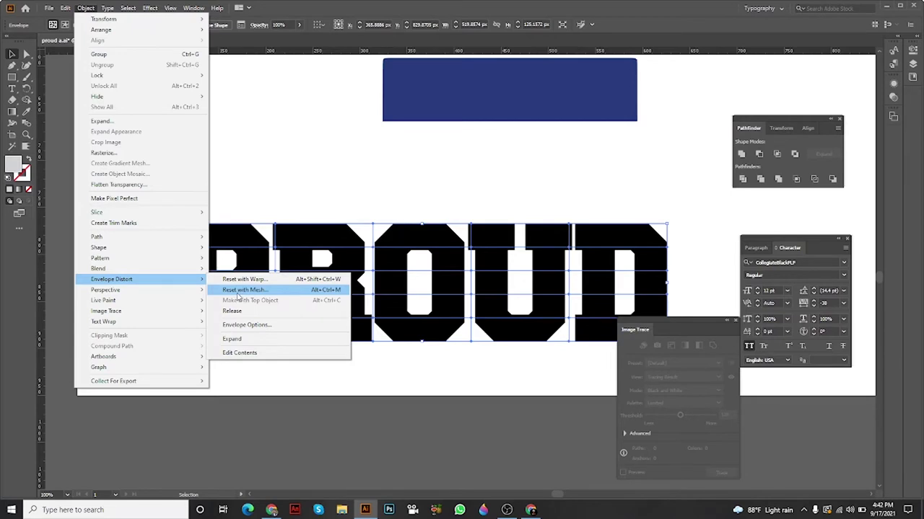
click(376, 382)
click(376, 381)
drag(369, 380, 339, 389)
click(335, 319)
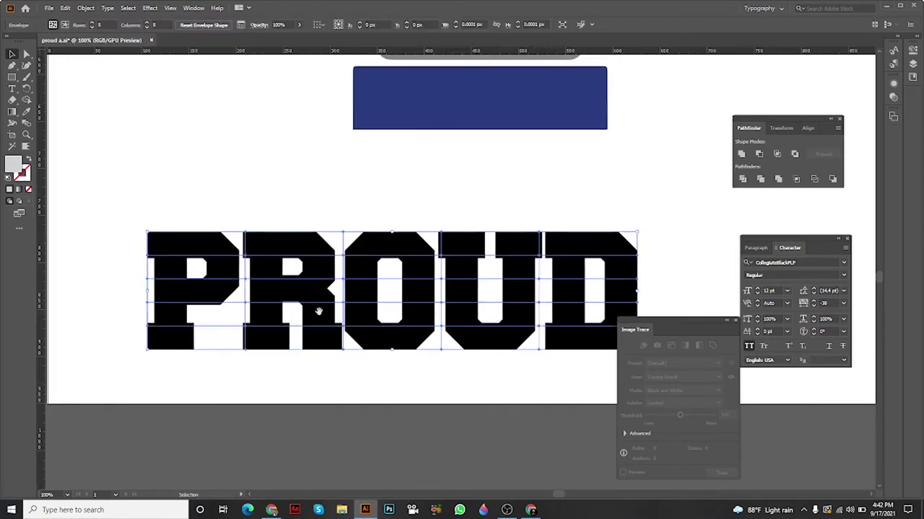
- Place a horizontal guide above the word PROUD for the peak height of the warp
drag(318, 311, 339, 325)
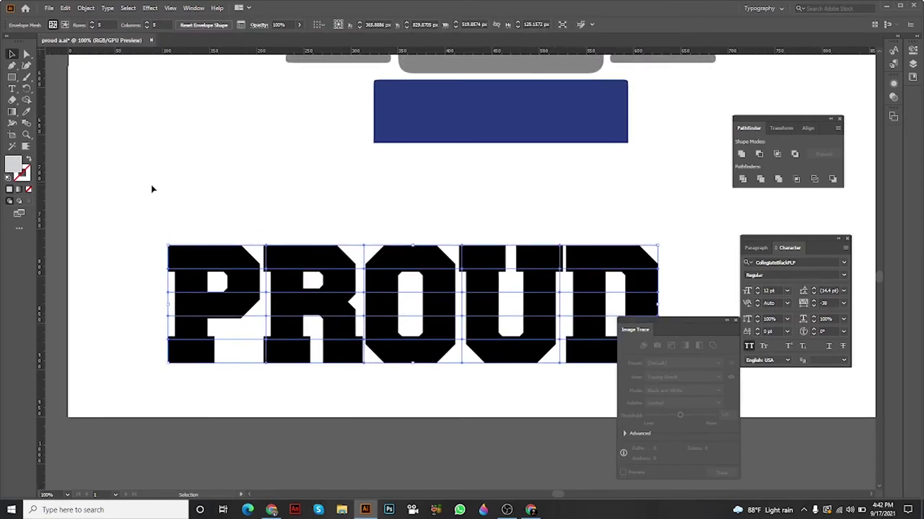
drag(189, 259, 269, 244)
click(26, 54)
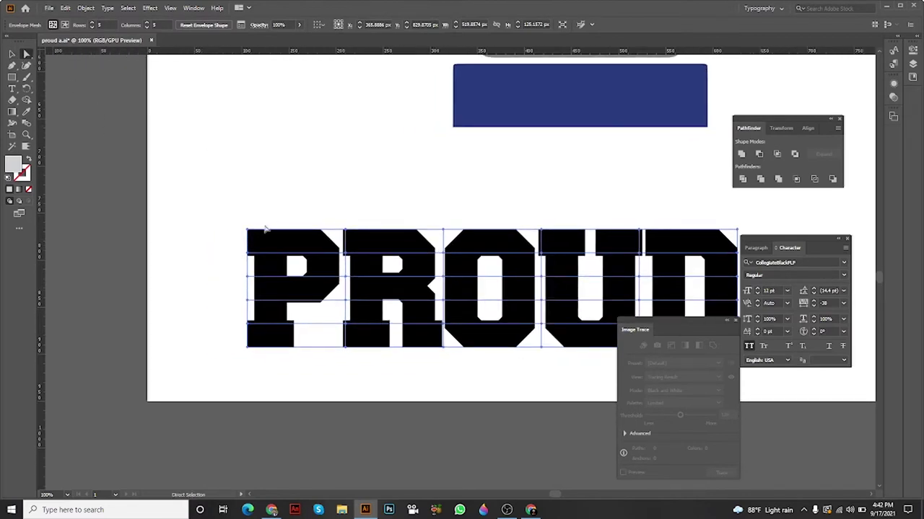
key(ctrl)
drag(394, 53, 394, 199)
- Raise the top-left mesh corner of the P up to the horizontal guide
click(311, 250)
scroll(295, 251, up, 2)
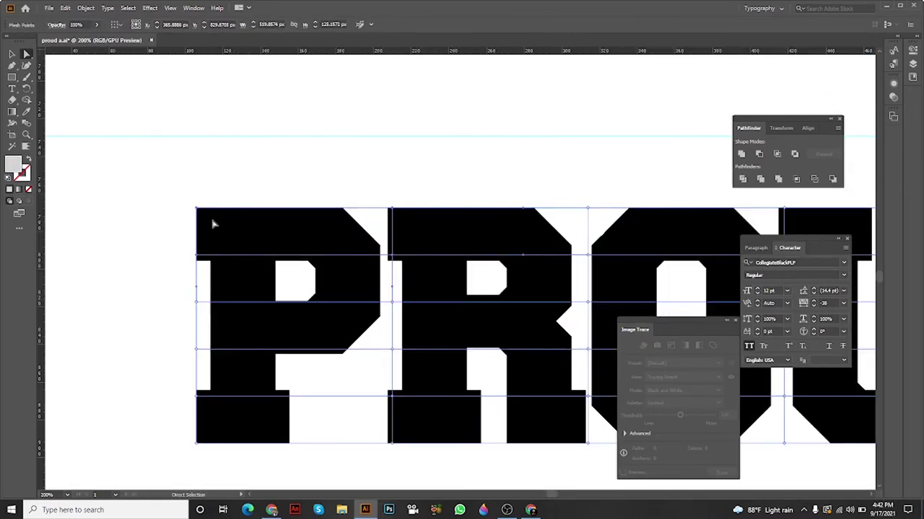
scroll(201, 212, down, 1)
drag(200, 210, 261, 141)
- Add a vertical guide along the P's left edge and a horizontal guide below the word
drag(42, 260, 246, 280)
scroll(253, 245, down, 1)
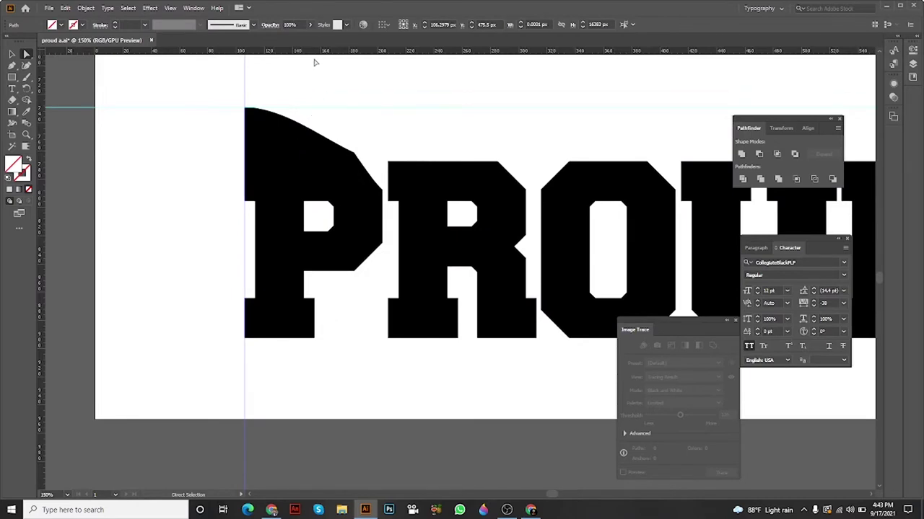
drag(317, 51, 313, 384)
- Align the P's left-edge mesh point in the second row with the vertical guide
click(282, 322)
scroll(278, 310, up, 2)
scroll(254, 208, up, 2)
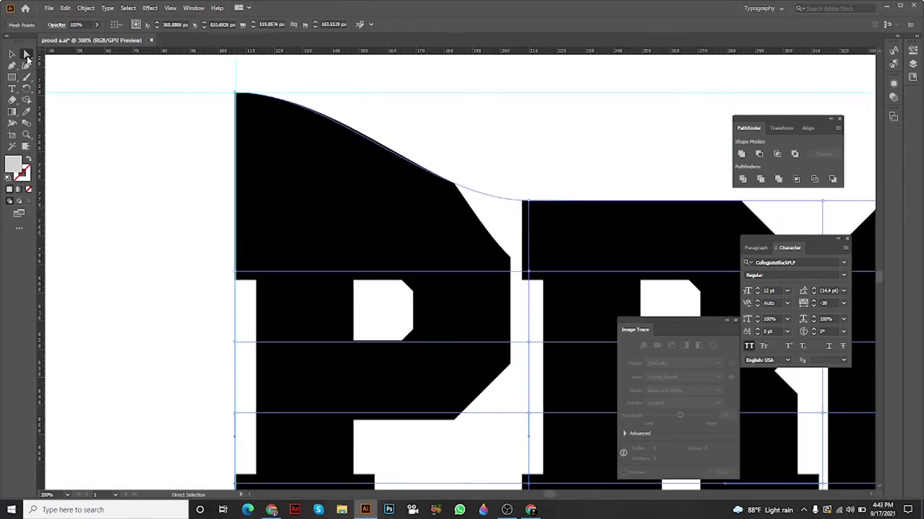
scroll(228, 275, up, 1)
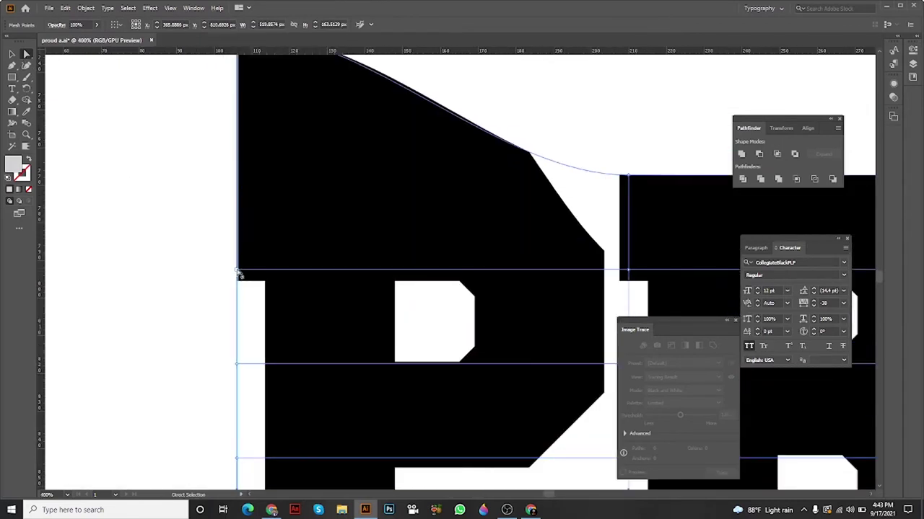
drag(241, 275, 266, 355)
scroll(264, 354, up, 2)
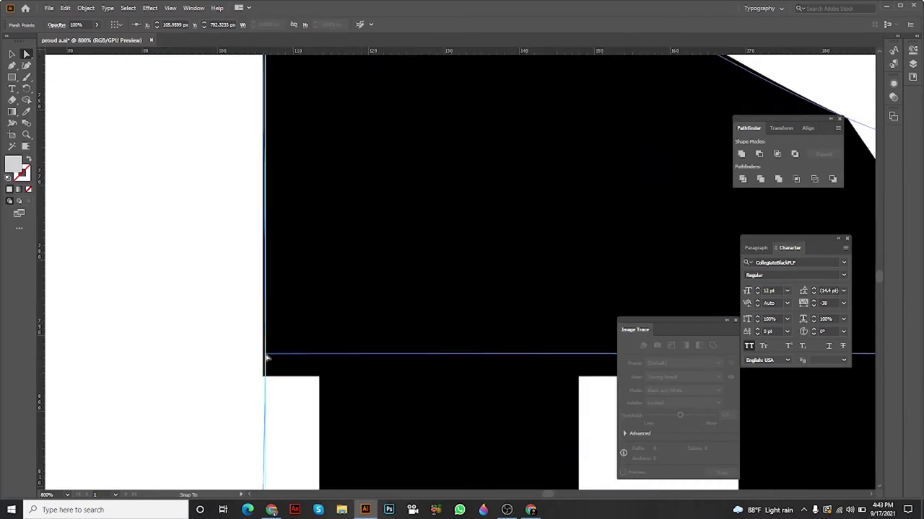
scroll(272, 363, down, 1)
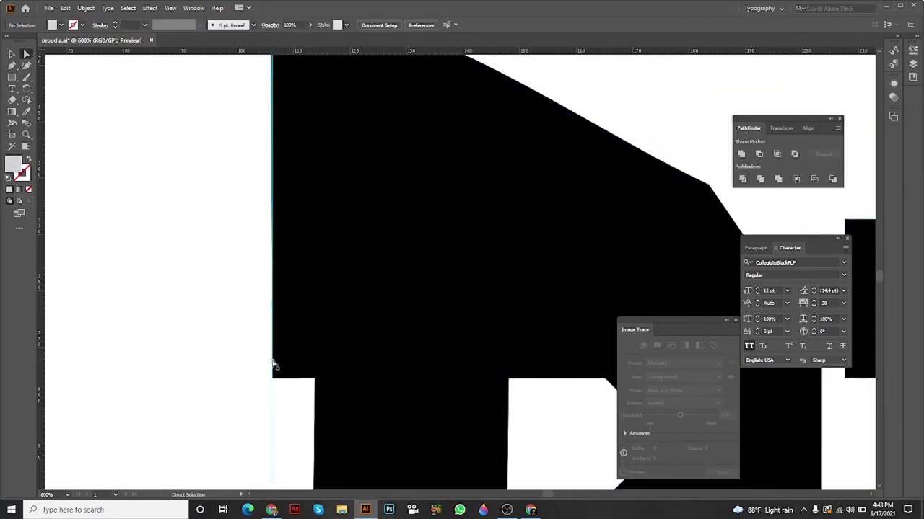
- Move the P's second-row left mesh point upward along the guide and tilt its handle down to follow the slope
click(275, 366)
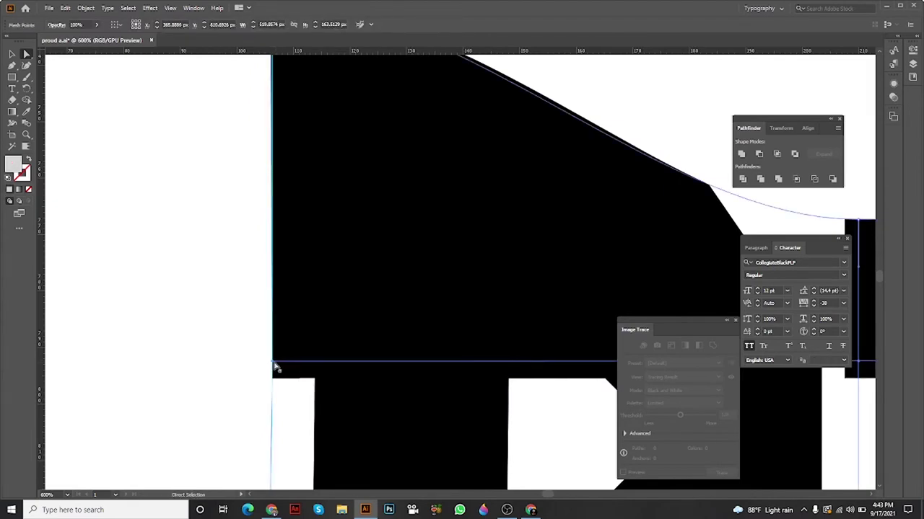
drag(275, 365, 275, 207)
drag(267, 256, 266, 418)
scroll(283, 321, down, 1)
drag(283, 322, 278, 229)
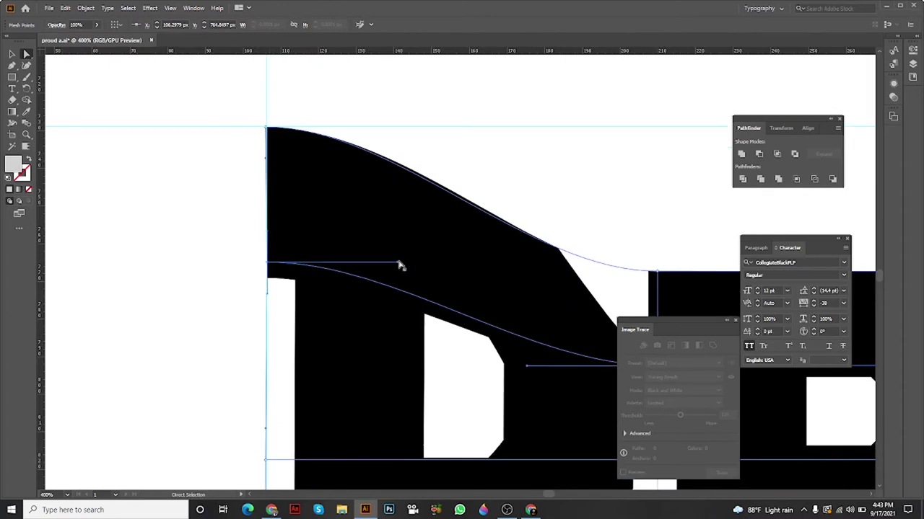
drag(399, 267, 396, 293)
- Add two inner horizontal guides, one slightly below the upper guide and one slightly above the lower guide
scroll(398, 293, down, 3)
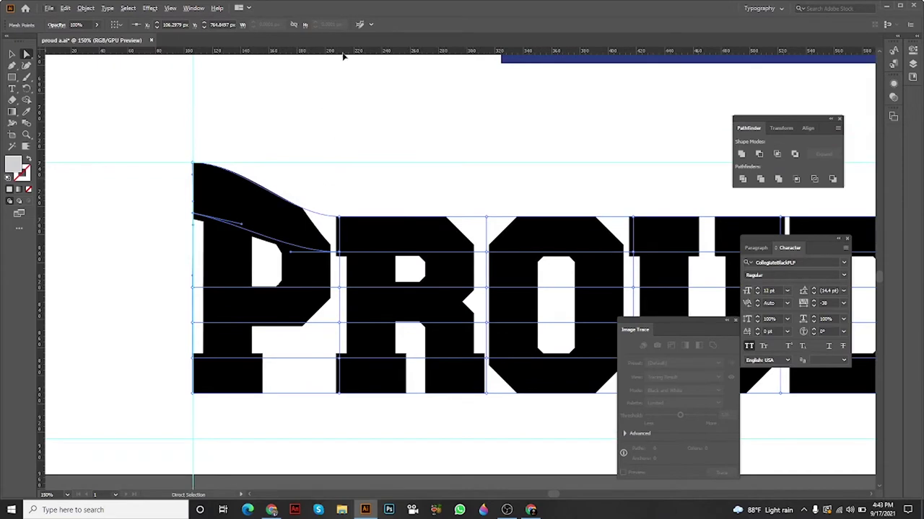
drag(343, 54, 341, 177)
drag(375, 55, 373, 351)
- Pull the P's bottom-left mesh corner down to the lowest guide and tilt its handle slightly downward
click(243, 298)
drag(190, 308, 254, 322)
scroll(291, 244, up, 2)
scroll(303, 332, down, 3)
scroll(295, 284, up, 3)
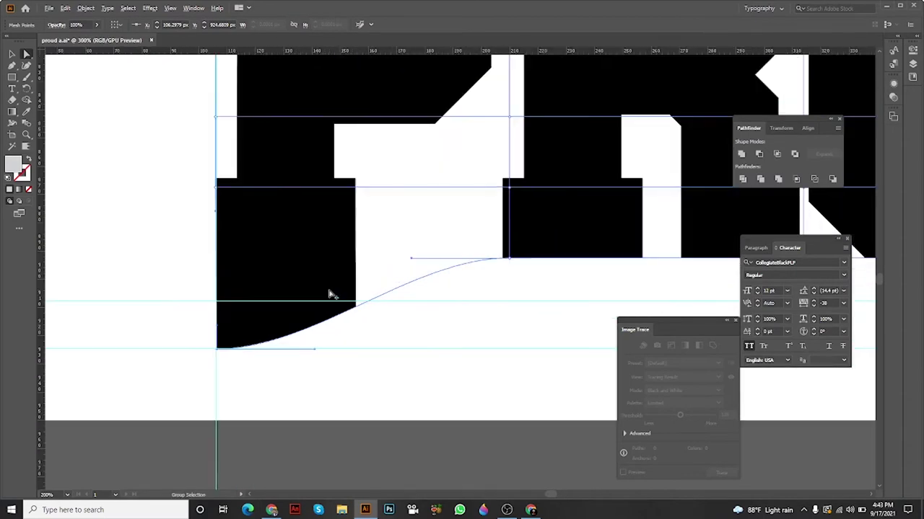
drag(315, 350, 311, 355)
- Lower the bottom mesh point between P and R to the inner lower guide, and move the point above it down
drag(402, 298, 328, 332)
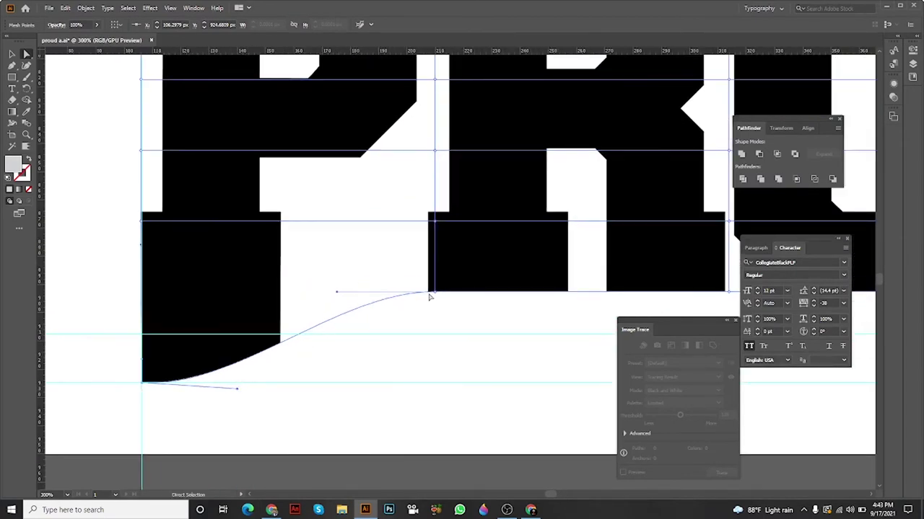
drag(433, 293, 433, 336)
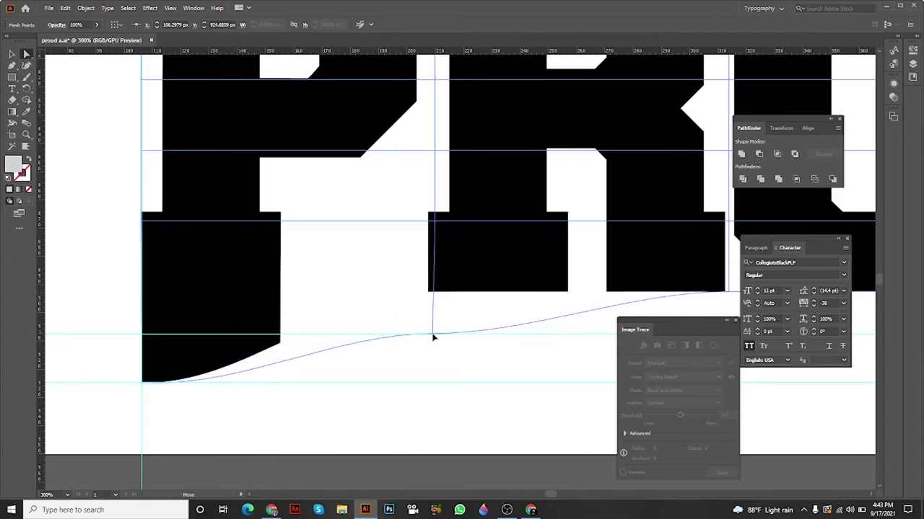
scroll(411, 303, up, 2)
scroll(412, 303, right, 1)
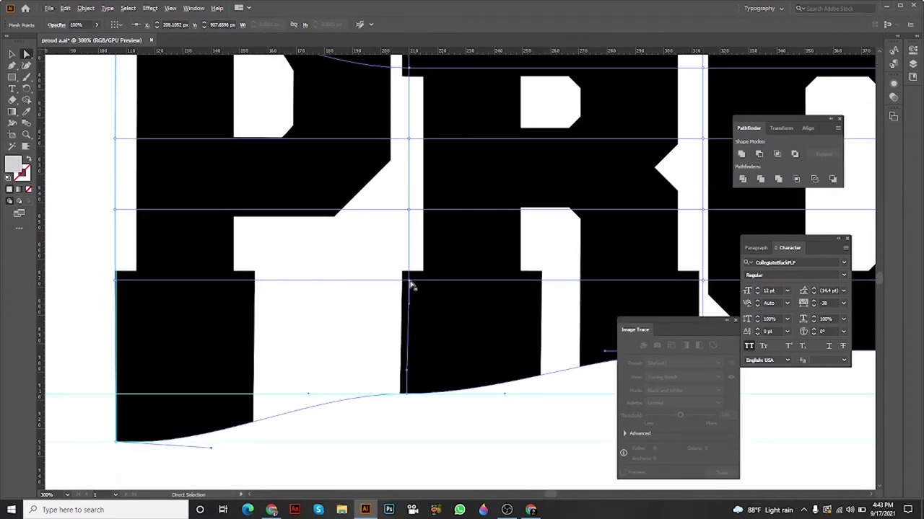
drag(409, 283, 407, 320)
- Lower the left-edge mesh point at the P's foot serif and tilt its handle to curve the serif
scroll(231, 252, up, 1)
scroll(230, 252, left, 1)
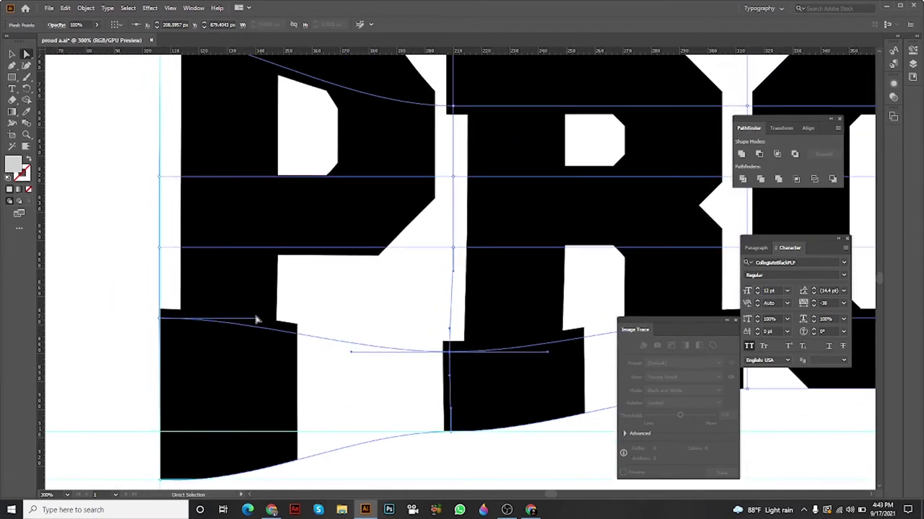
drag(258, 323, 263, 255)
scroll(290, 325, left, 1)
drag(280, 261, 293, 264)
drag(372, 281, 377, 270)
drag(374, 267, 372, 301)
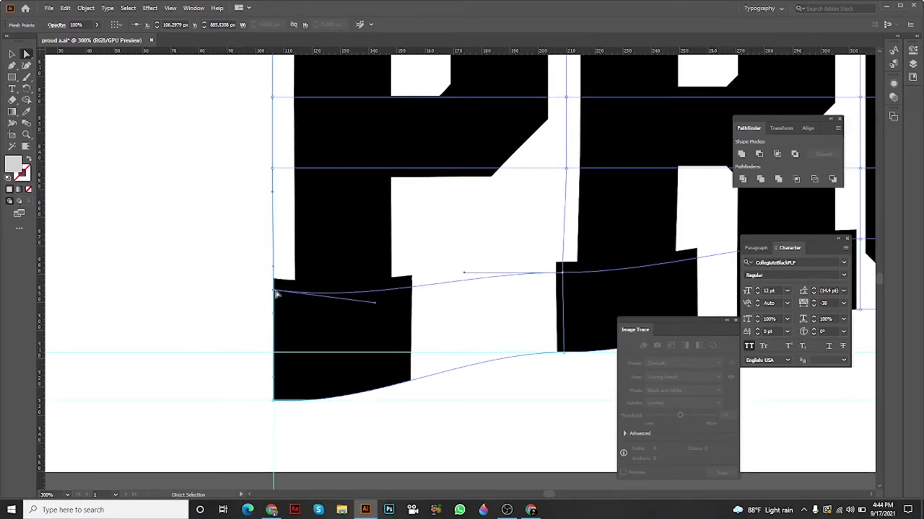
drag(275, 292, 274, 304)
- Reposition the remaining middle mesh points along the P's left edge to even out the row spacing
drag(280, 198, 280, 270)
scroll(473, 254, down, 2)
scroll(472, 254, down, 1)
drag(547, 220, 358, 219)
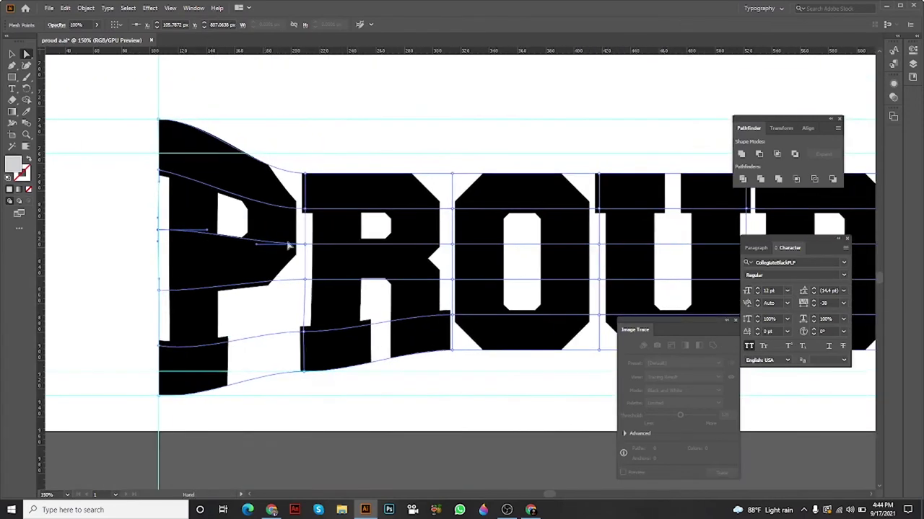
- Raise the top mesh point between P and R to the inner upper guide
scroll(358, 218, up, 1)
scroll(292, 190, up, 3)
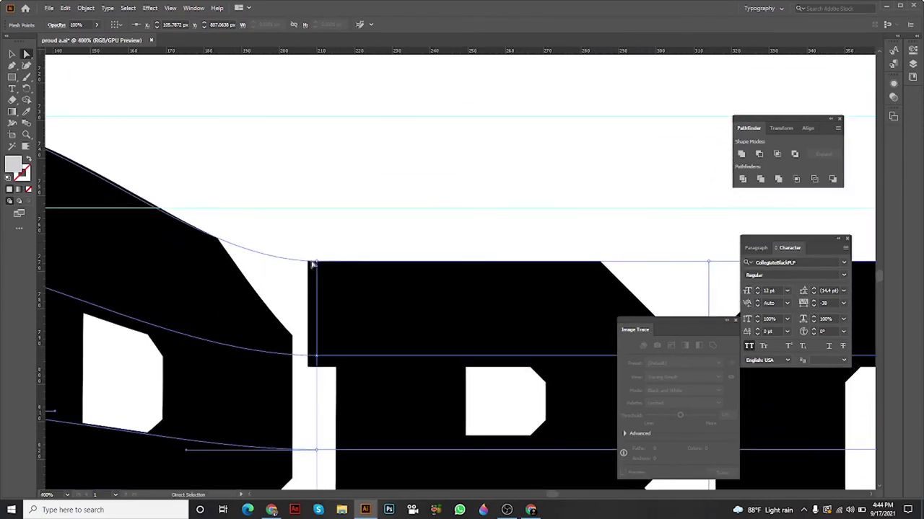
click(314, 261)
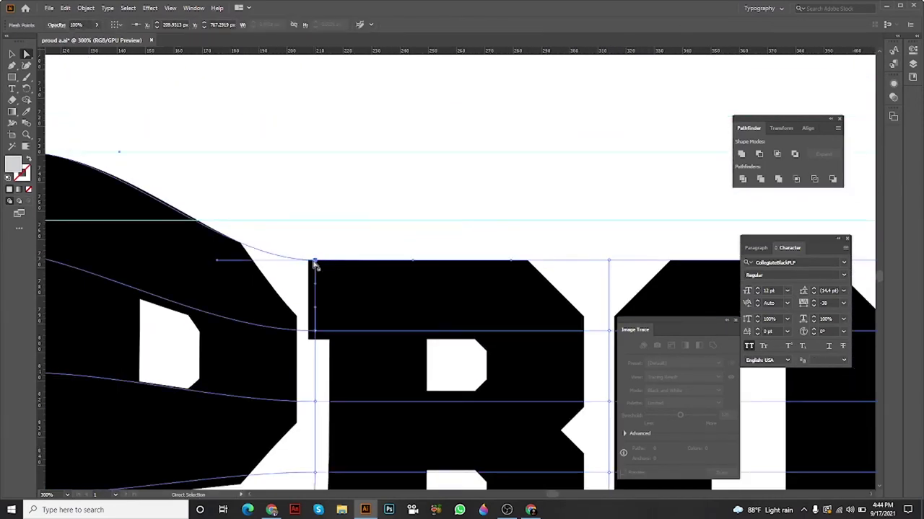
drag(314, 261, 315, 220)
- Move the inner mesh points between P and R upward so the rows follow the raised top edge
scroll(318, 232, down, 3)
scroll(305, 200, up, 3)
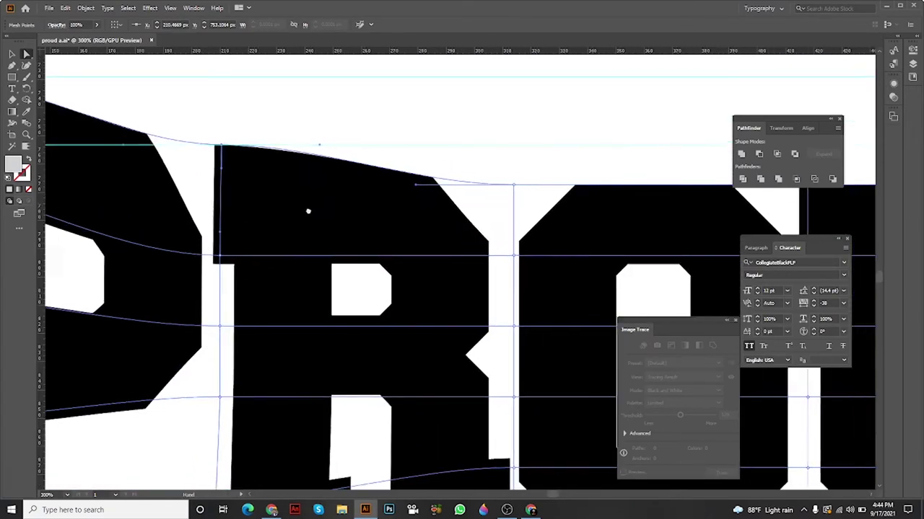
scroll(445, 224, down, 2)
scroll(293, 208, up, 3)
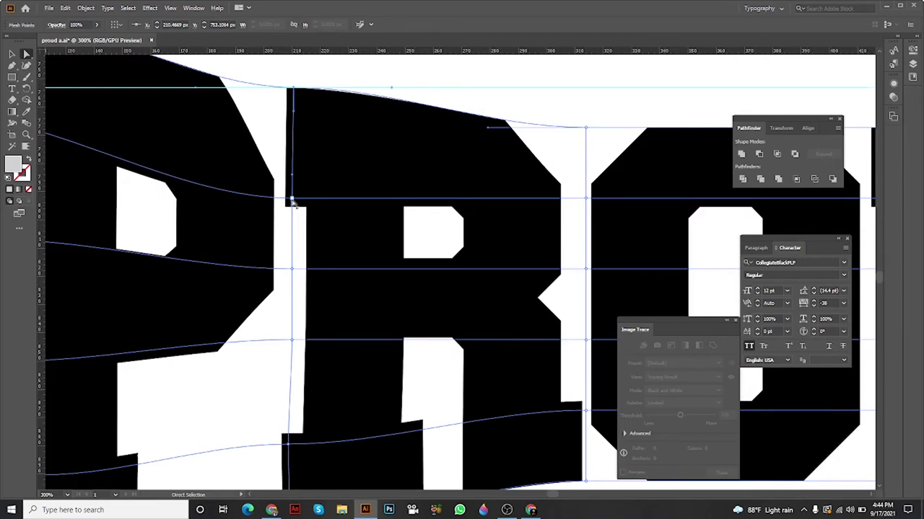
drag(292, 202, 324, 134)
drag(322, 218, 322, 202)
drag(319, 286, 337, 222)
click(339, 226)
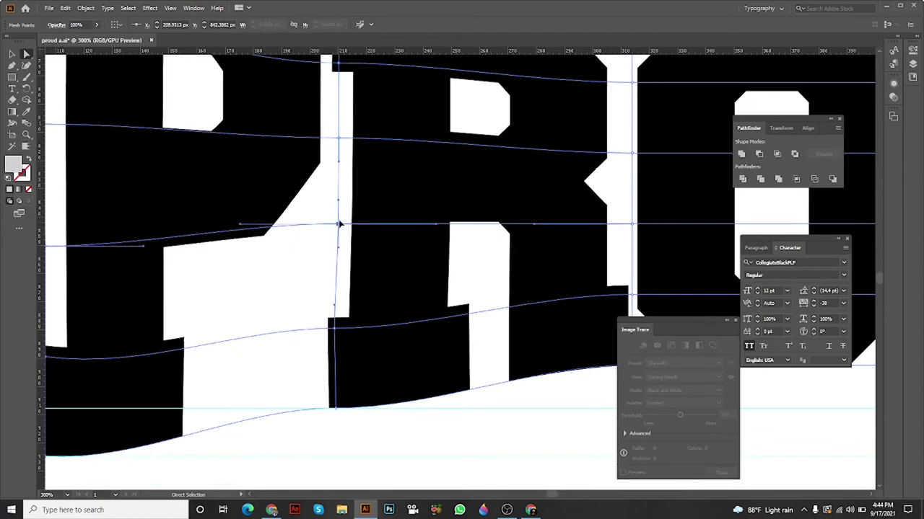
scroll(343, 253, down, 2)
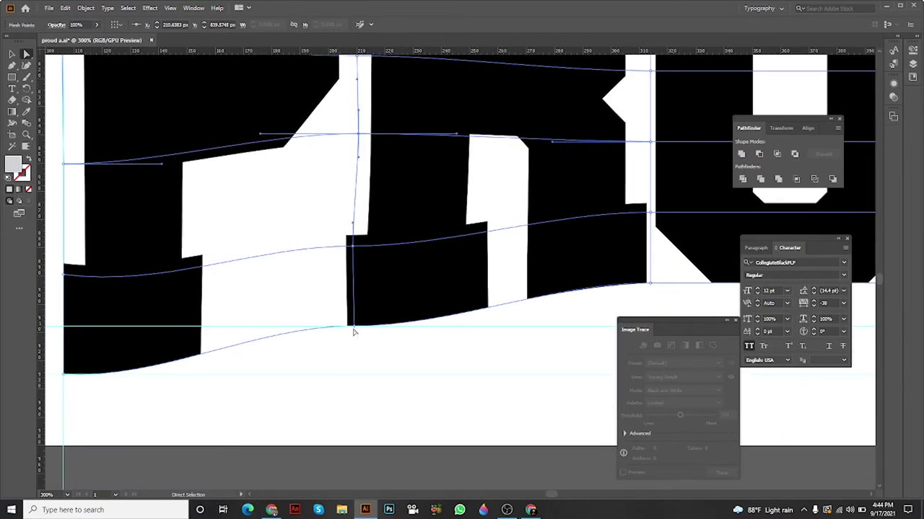
- Select the top mesh point between R and O and examine the O's contour in the reference logo
drag(354, 332, 289, 319)
scroll(493, 285, down, 2)
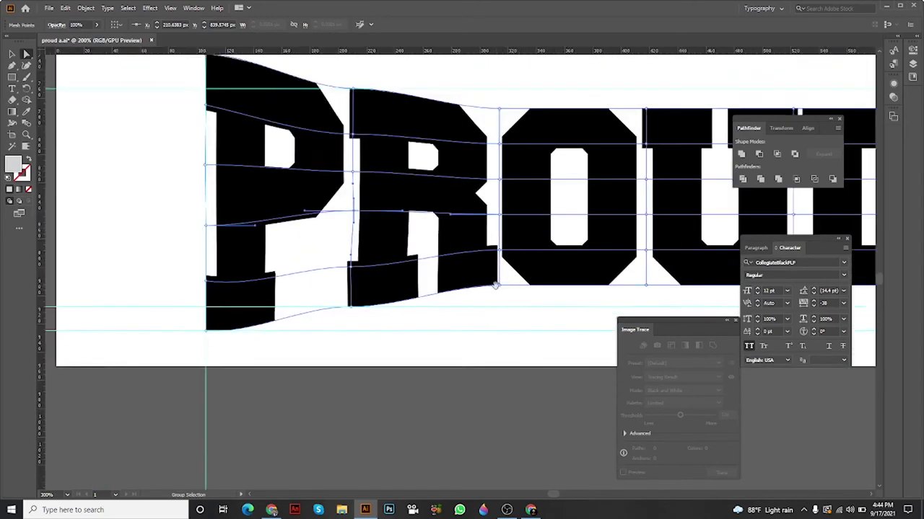
drag(539, 162, 348, 252)
click(315, 207)
scroll(353, 209, up, 3)
scroll(326, 244, down, 3)
scroll(248, 252, left, 5)
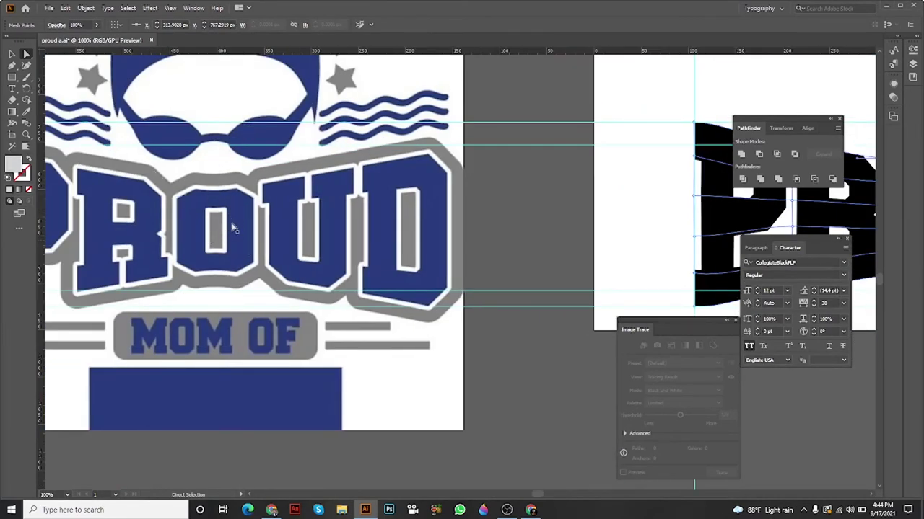
scroll(243, 210, right, 5)
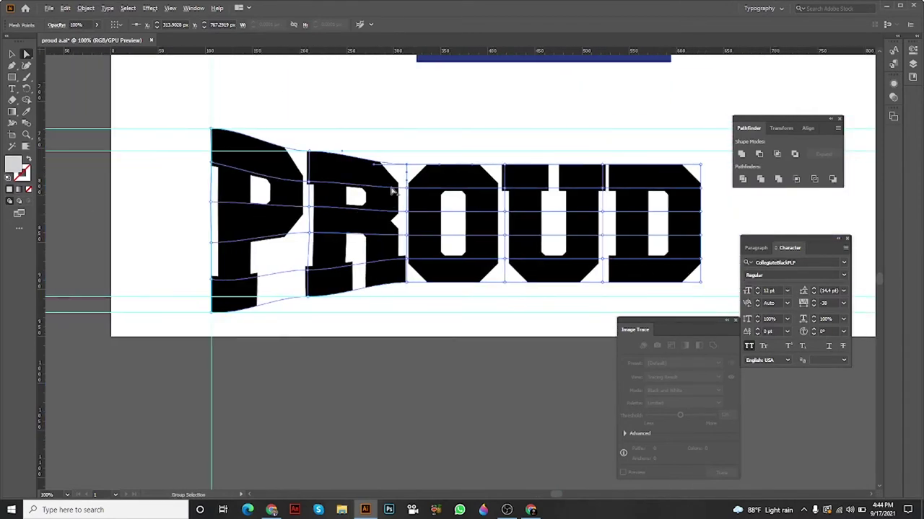
- Lower the top mesh point between R and O and tilt its handle so the O's top edge dips
scroll(361, 199, up, 2)
drag(356, 196, 356, 206)
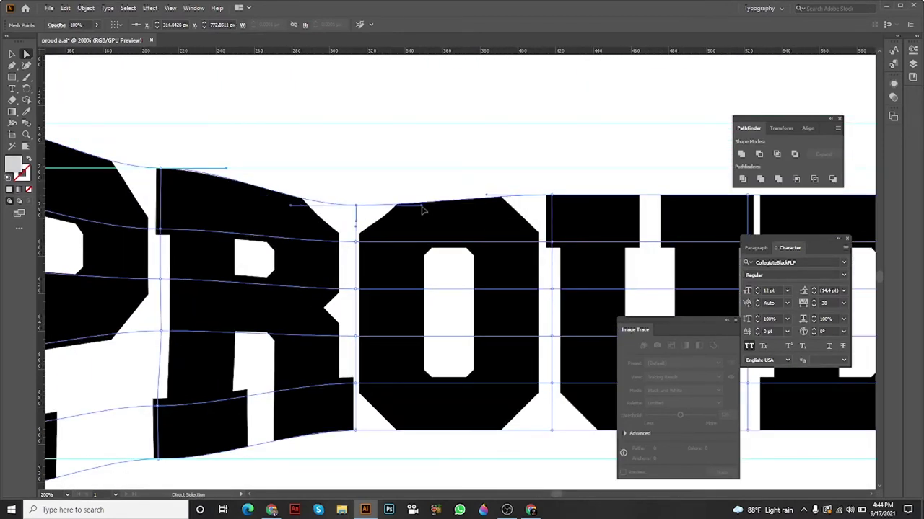
drag(424, 210, 521, 207)
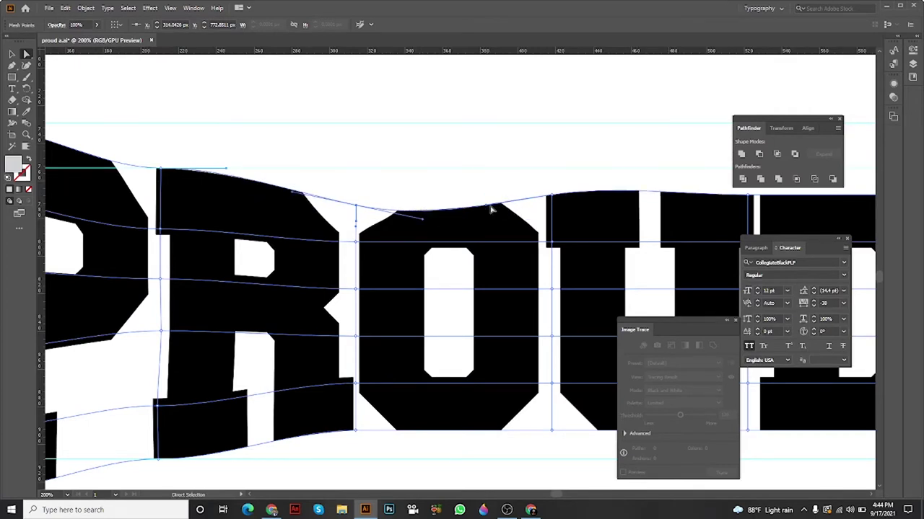
click(486, 209)
click(491, 208)
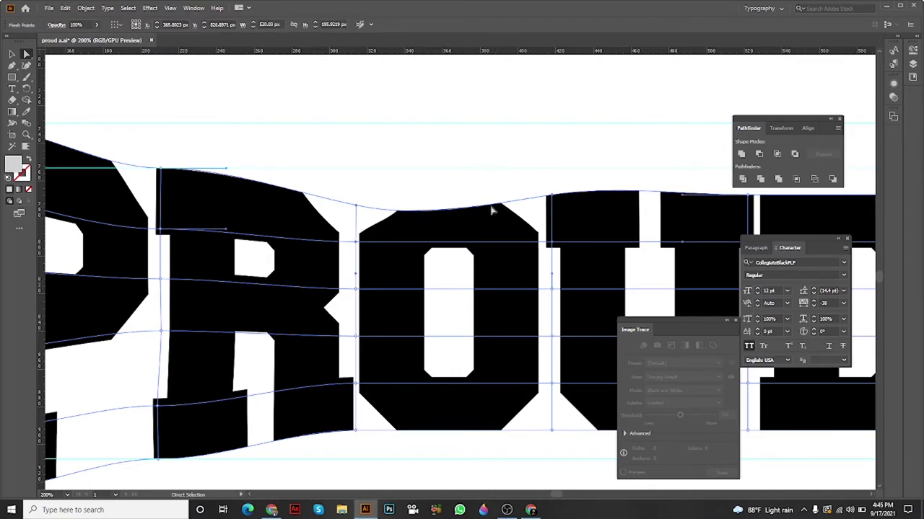
- Raise the bottom mesh point between R and O and adjust the handles so the O's bottom edge arches upward
scroll(477, 317, down, 3)
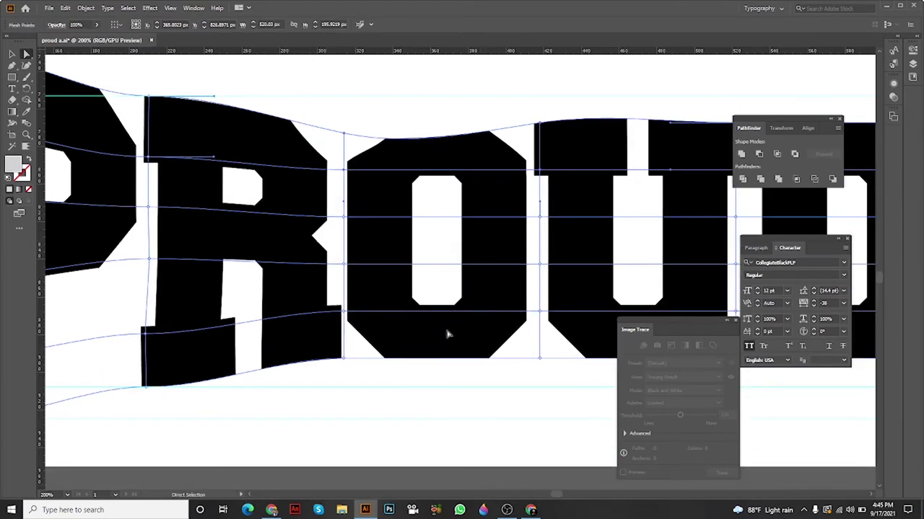
click(344, 358)
alt+scroll(354, 363, up, 1)
scroll(339, 325, down, 4)
alt+scroll(454, 262, down, 1)
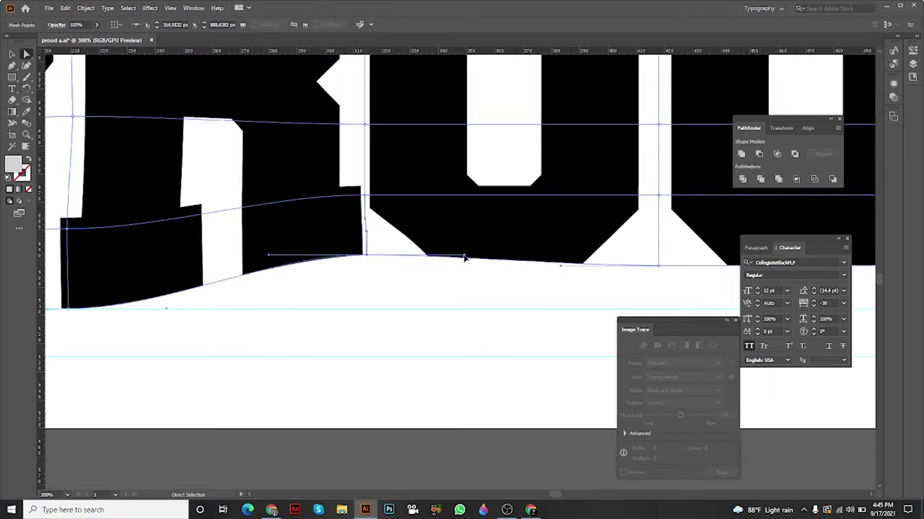
drag(464, 258, 469, 239)
drag(533, 269, 512, 278)
drag(586, 277, 464, 322)
- Undo the last mesh adjustment near the O's bottom edge and reselect the whole envelope
alt+scroll(563, 291, down, 2)
alt+scroll(456, 327, up, 2)
drag(346, 339, 346, 316)
key(z)
key(ctrl+z)
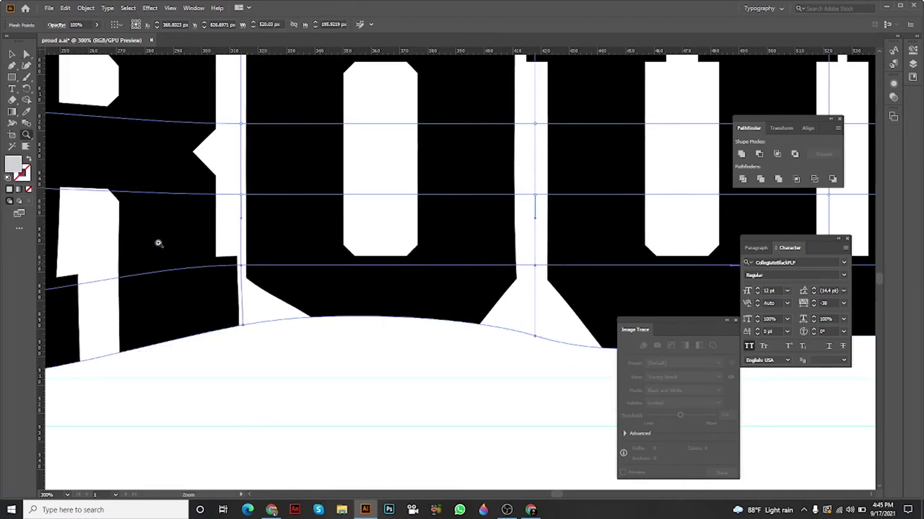
click(13, 56)
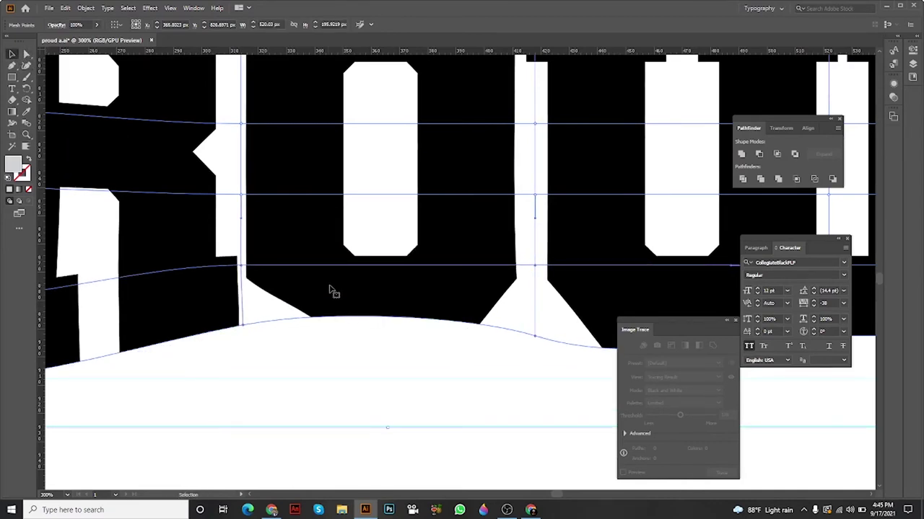
click(363, 310)
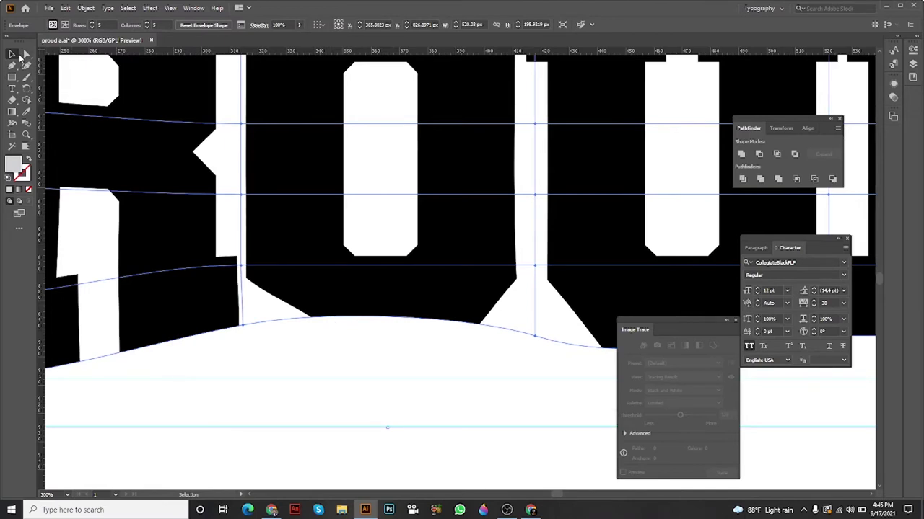
- Reshape the O's bottom edge by adjusting the handles of the bottom mesh point between R and O
click(25, 54)
click(242, 327)
drag(348, 310, 348, 319)
drag(484, 323, 408, 344)
scroll(497, 308, down, 1)
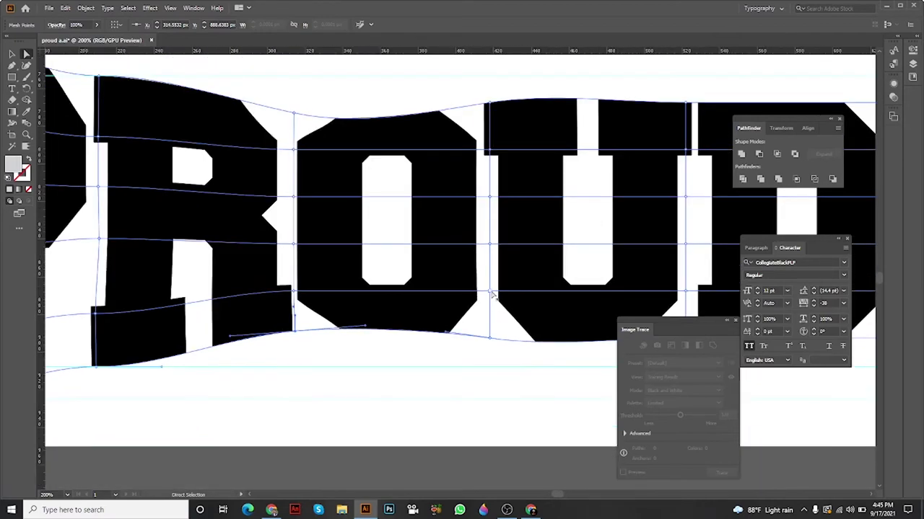
- Raise the mesh's top outer corner point beside the D to the uppermost guide
scroll(491, 293, down, 2)
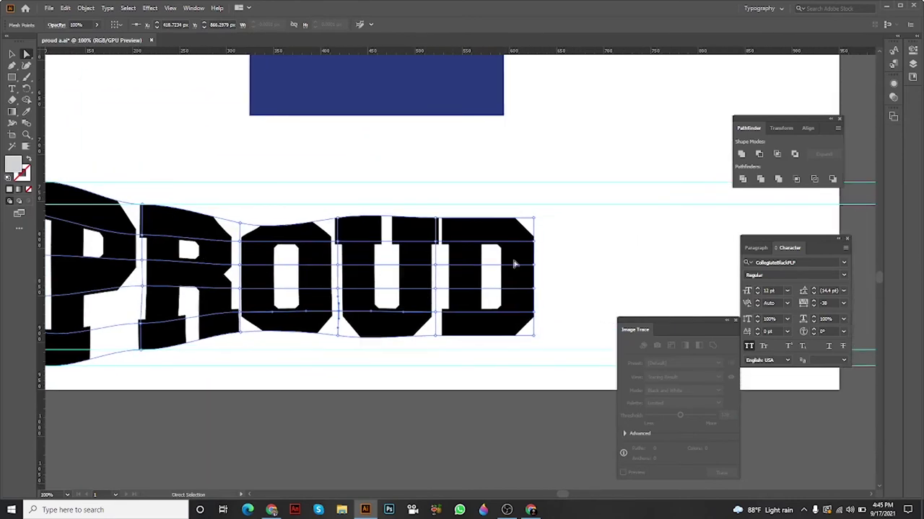
scroll(534, 224, up, 1)
drag(530, 222, 529, 168)
scroll(528, 179, down, 2)
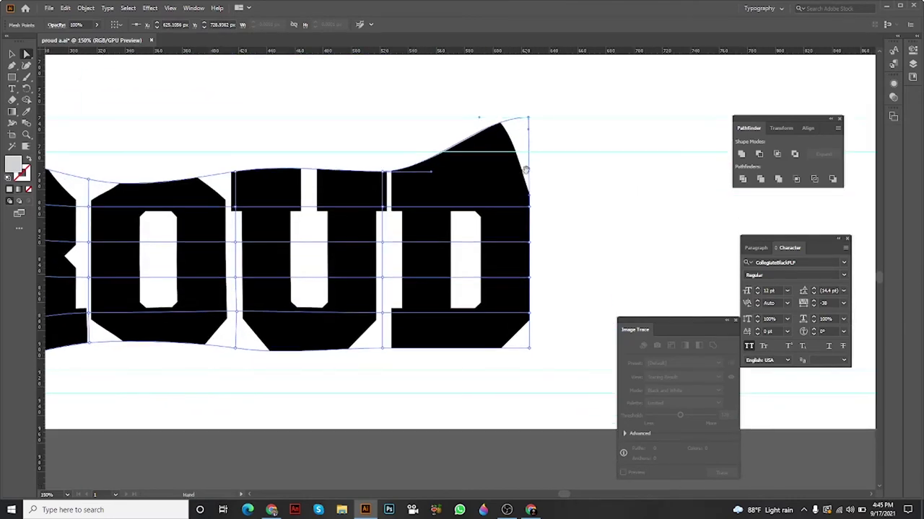
scroll(490, 143, up, 2)
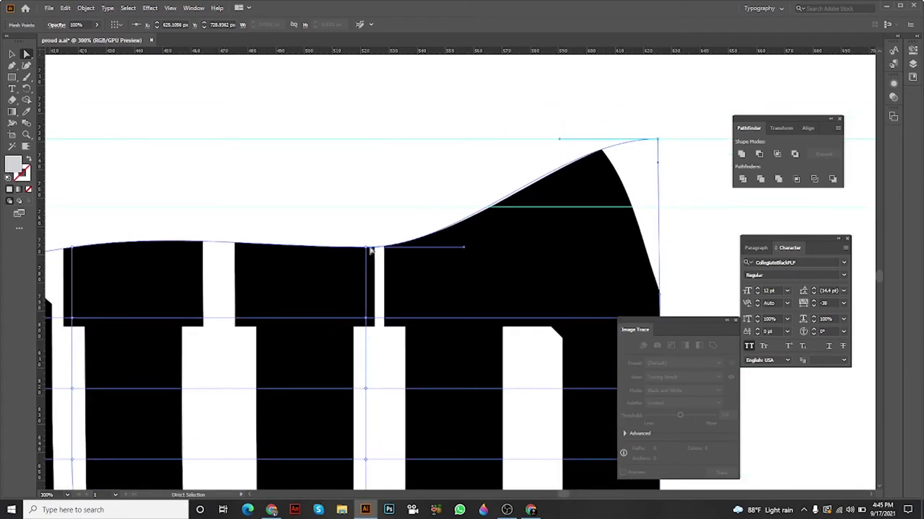
- Raise the top mesh point between U and D to the second guide from the top
drag(367, 251, 376, 140)
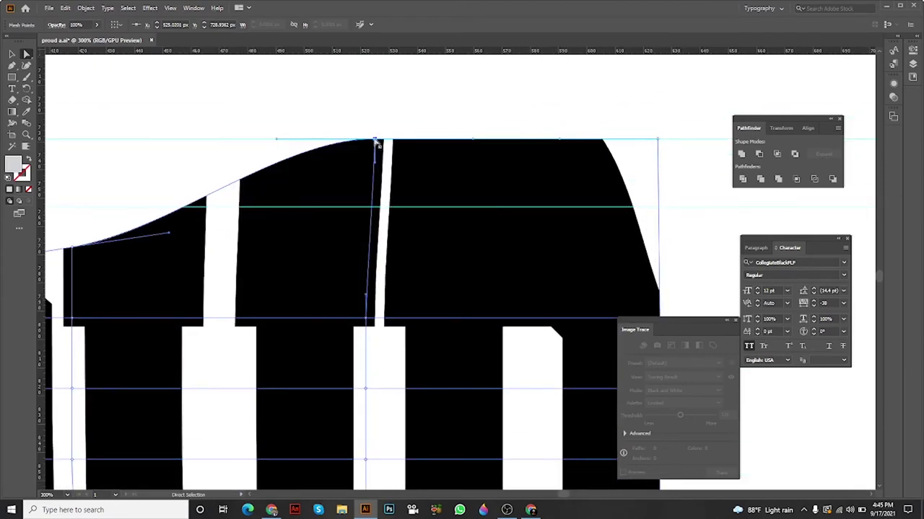
click(374, 158)
click(373, 176)
drag(376, 142, 370, 209)
scroll(433, 184, right, 3)
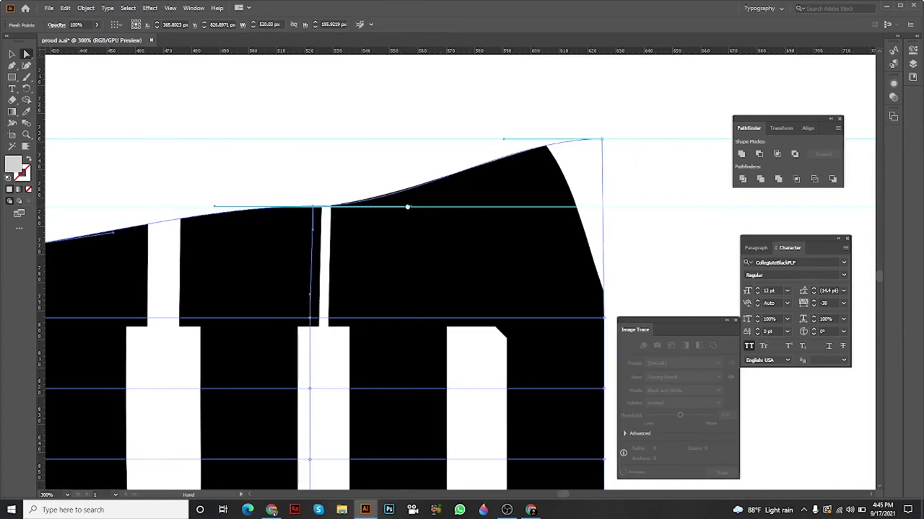
- Raise the second mesh point on the D's outer edge and adjust the handle of the top corner point
click(498, 143)
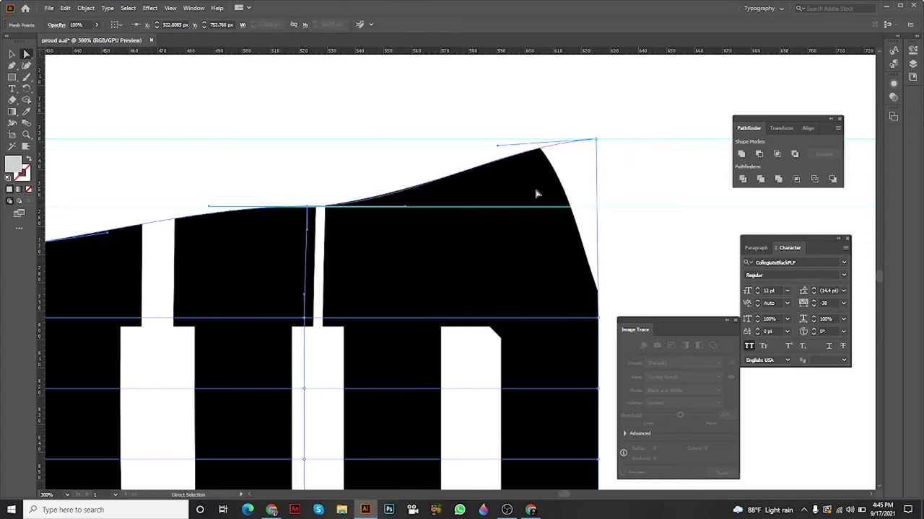
drag(598, 318, 596, 249)
click(596, 141)
click(544, 171)
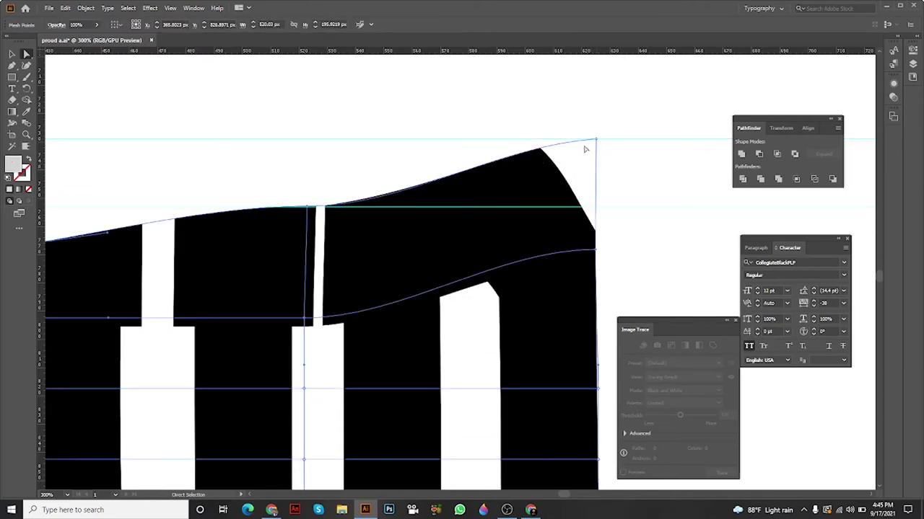
drag(596, 140, 599, 140)
drag(500, 147, 499, 142)
- Raise the third and fourth mesh points on the D's outer edge
scroll(525, 211, down, 3)
scroll(532, 215, up, 3)
scroll(547, 259, down, 1)
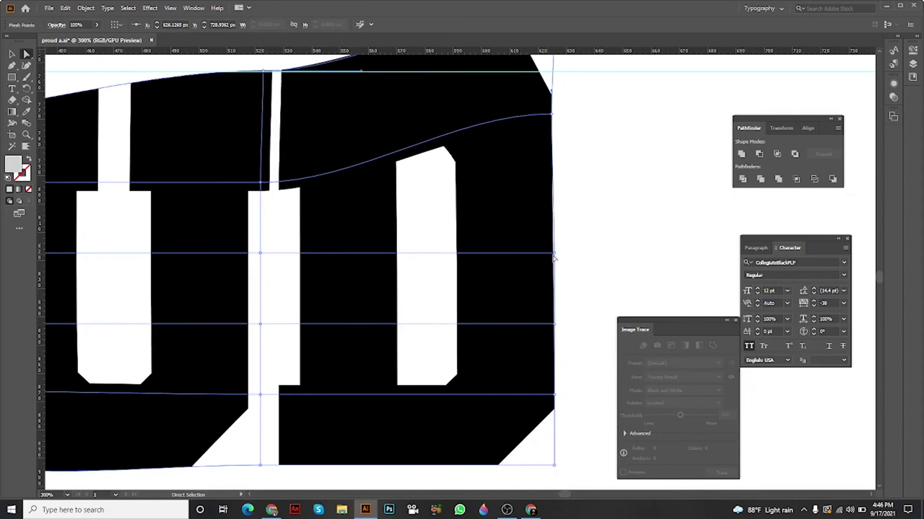
drag(554, 254, 553, 207)
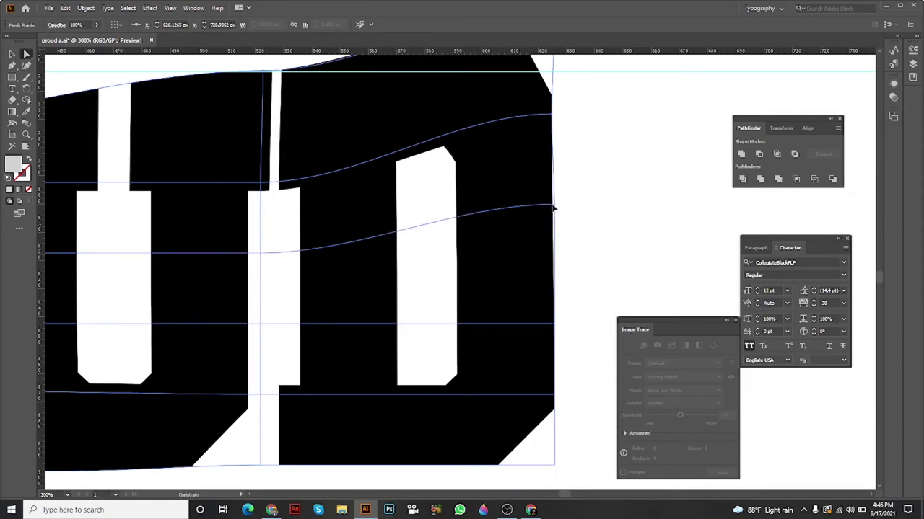
scroll(553, 207, down, 1)
scroll(552, 200, down, 1)
scroll(551, 200, up, 1)
drag(554, 276, 555, 251)
scroll(544, 299, down, 1)
scroll(563, 264, down, 1)
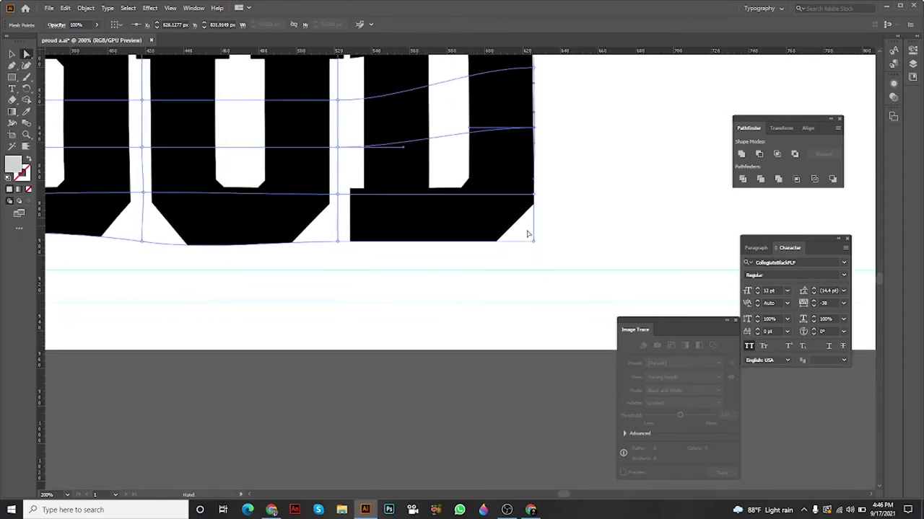
- Lower the D's bottom outer mesh corner to the lowest guide and move the mesh point above it down
scroll(528, 238, up, 1)
drag(539, 245, 536, 334)
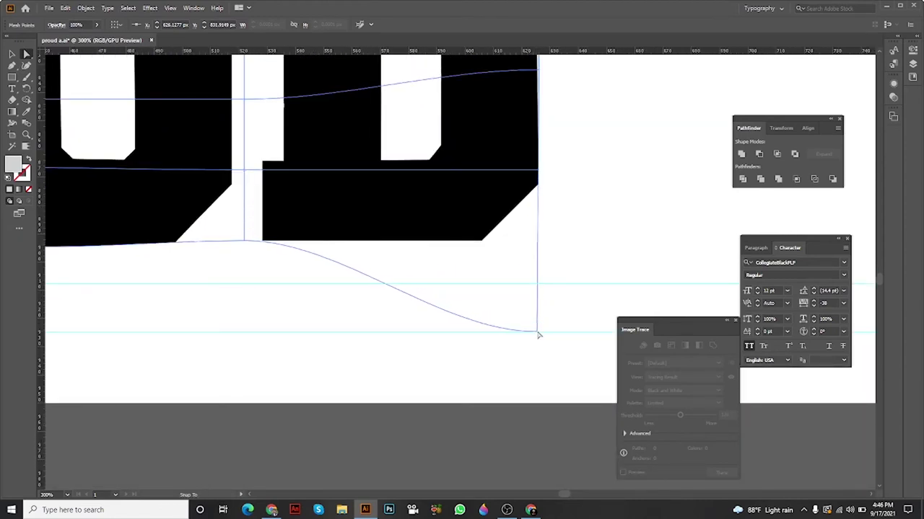
drag(539, 334, 539, 332)
drag(541, 209, 547, 252)
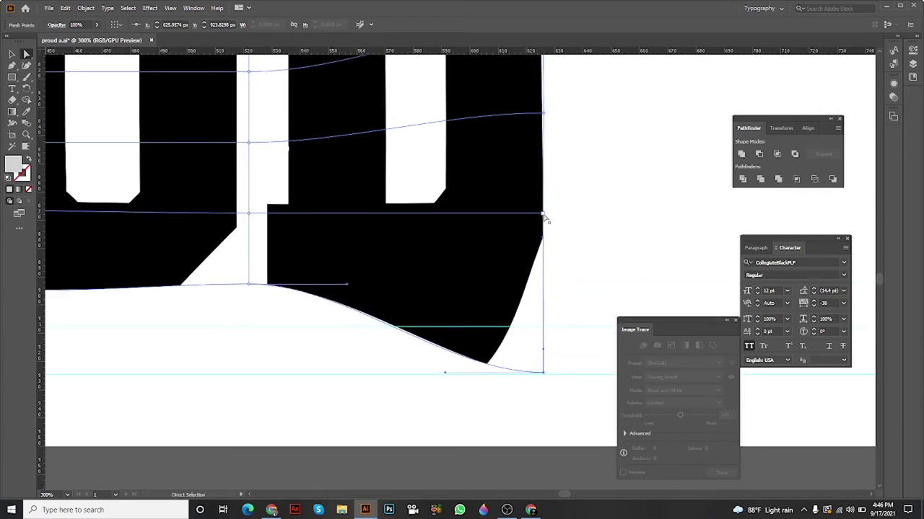
drag(544, 216, 544, 271)
scroll(497, 292, up, 1)
drag(448, 304, 447, 312)
- Lower the fourth, third and second mesh points on the D's outer edge to even out their spacing
scroll(474, 258, up, 1)
drag(537, 190, 536, 192)
scroll(537, 193, up, 2)
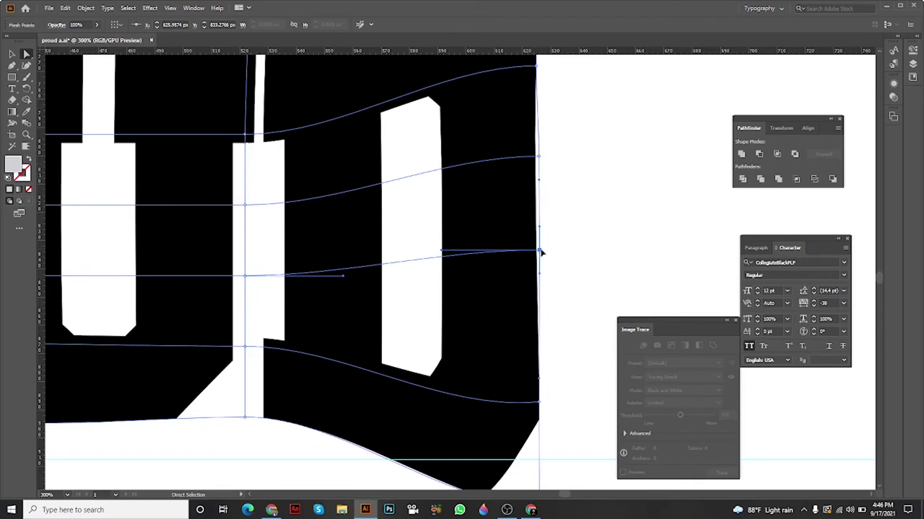
drag(541, 251, 541, 302)
scroll(543, 248, up, 1)
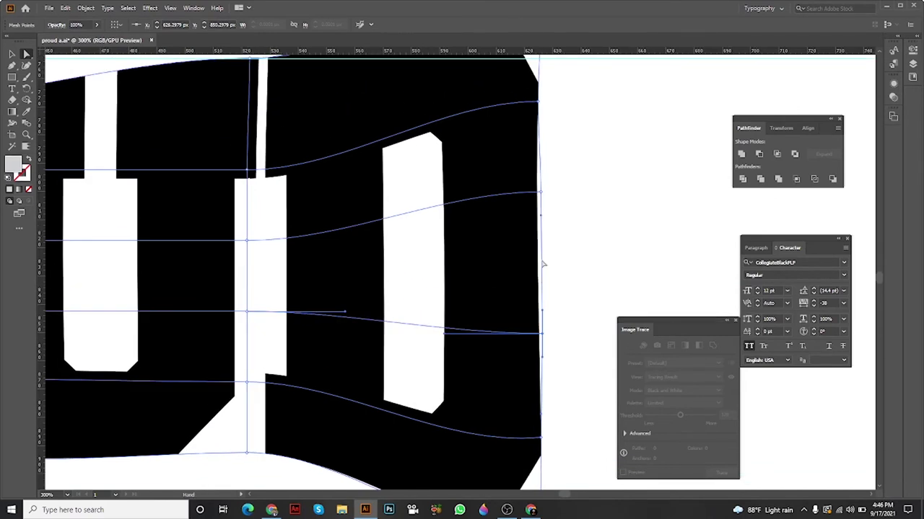
drag(541, 194, 582, 263)
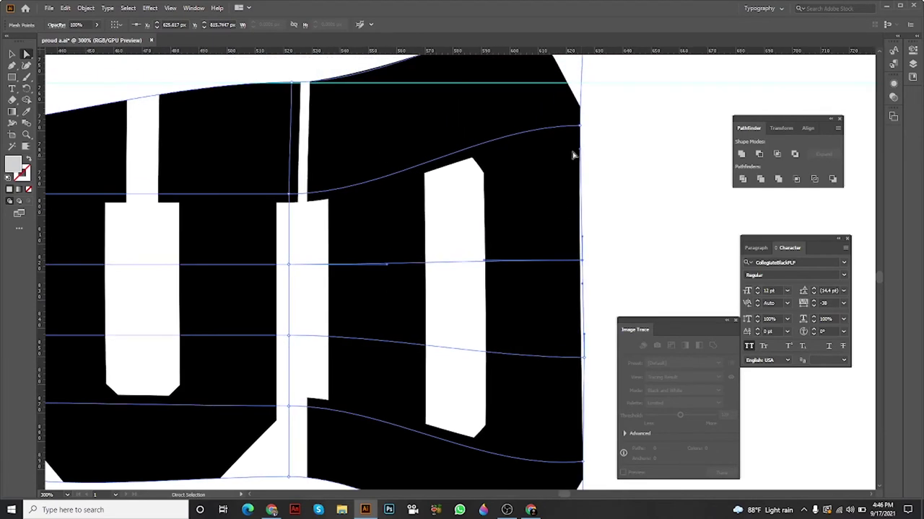
drag(579, 127, 580, 148)
scroll(570, 177, down, 2)
- Retract the handle of the top mesh point between U and D so the U's top edge runs straighter
drag(566, 182, 641, 167)
scroll(508, 128, up, 1)
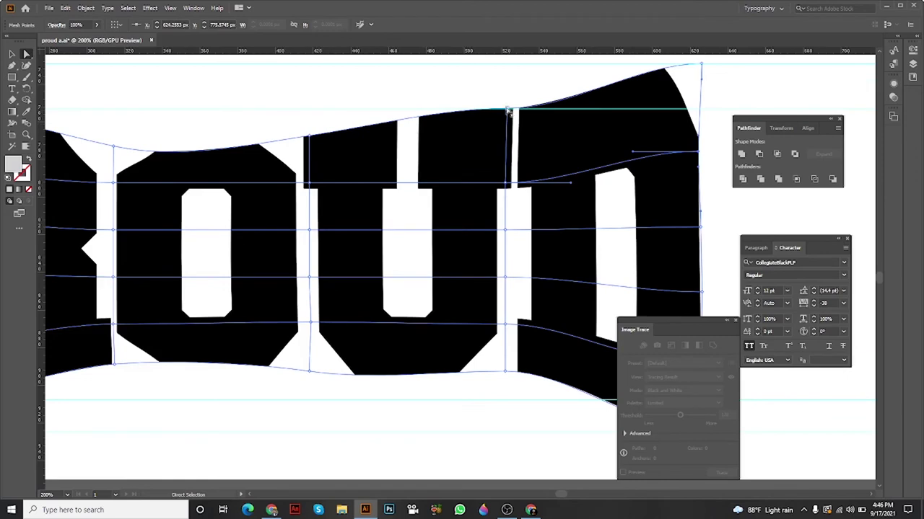
drag(507, 111, 521, 213)
drag(408, 235, 469, 184)
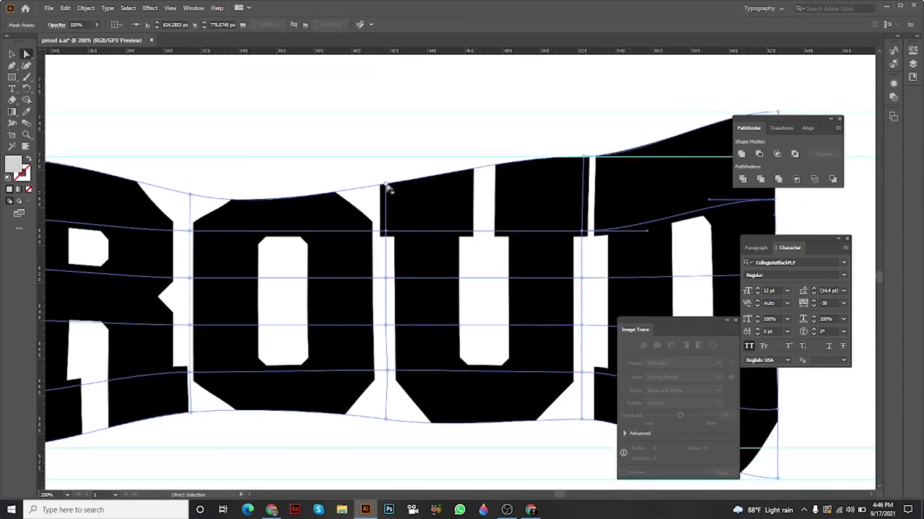
click(386, 185)
drag(520, 157, 582, 154)
- Raise the second-row mesh point between U and D and tilt its handles to follow the rising top edge
drag(568, 169, 577, 119)
drag(589, 182, 563, 133)
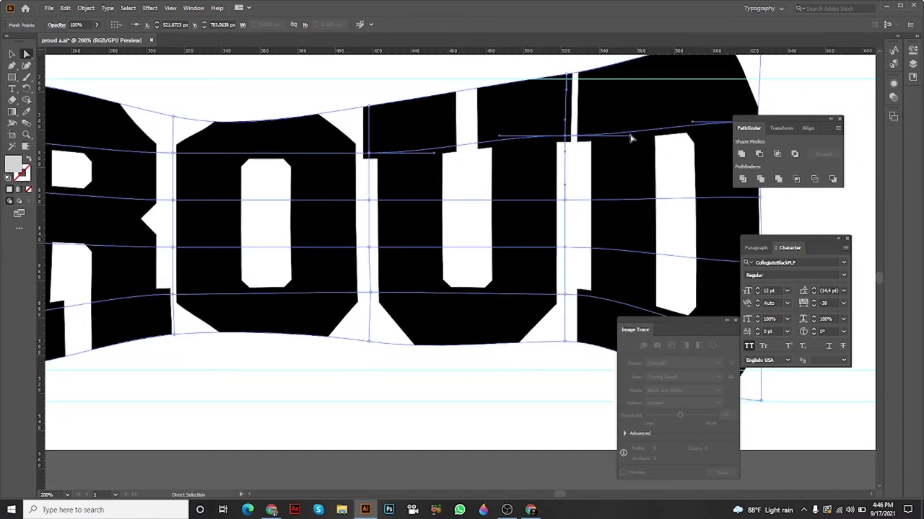
mouse_move(630, 136)
mouse_down()
mouse_move(630, 122)
mouse_move(601, 160)
mouse_move(614, 145)
mouse_up()
scroll(553, 154, down, 2)
scroll(553, 155, left, 2)
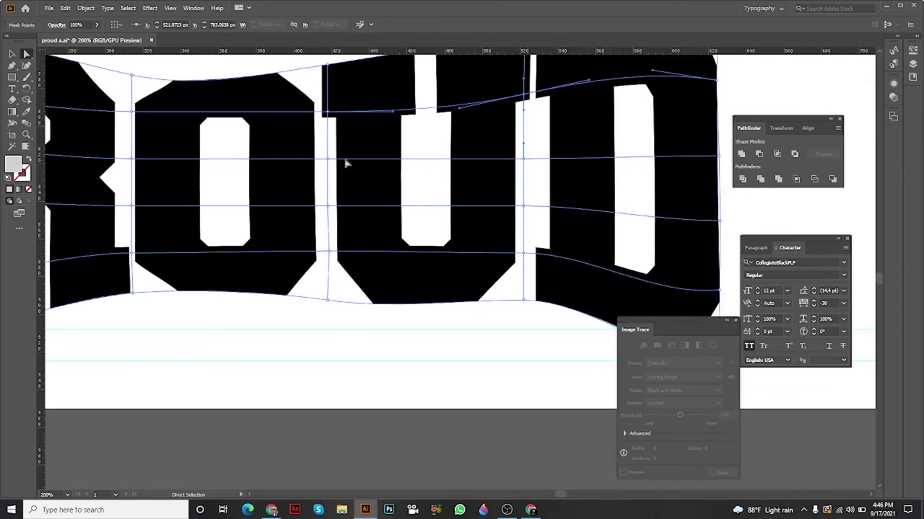
- Lower the bottom mesh point between U and D to the guide and slope the handle of the one between O and U
scroll(484, 243, down, 2)
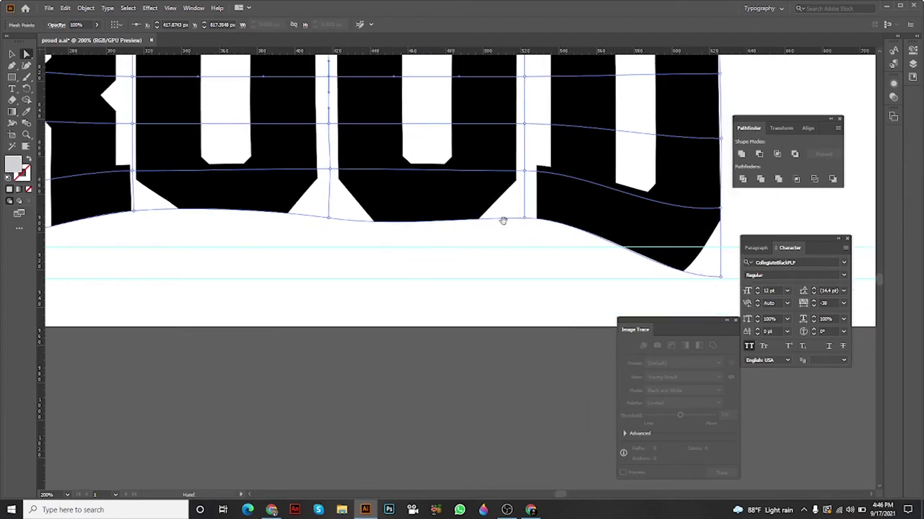
scroll(571, 237, right, 1)
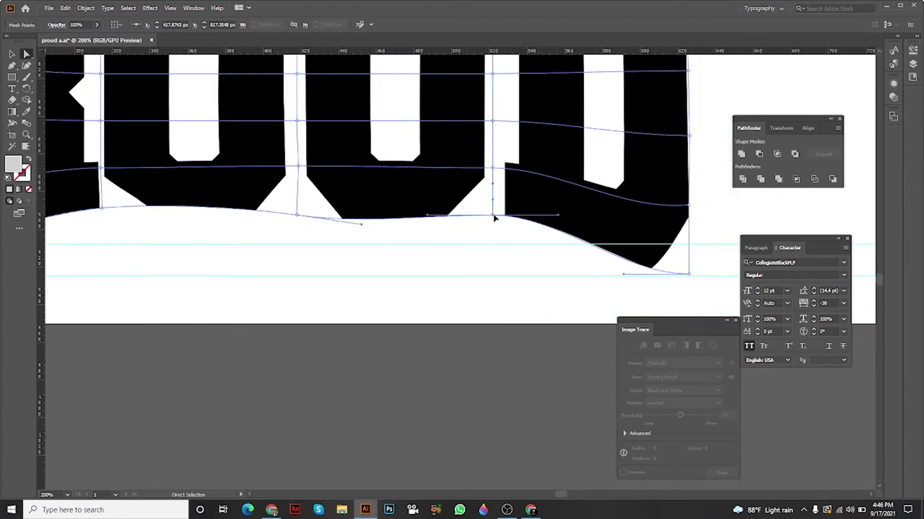
drag(493, 215, 494, 248)
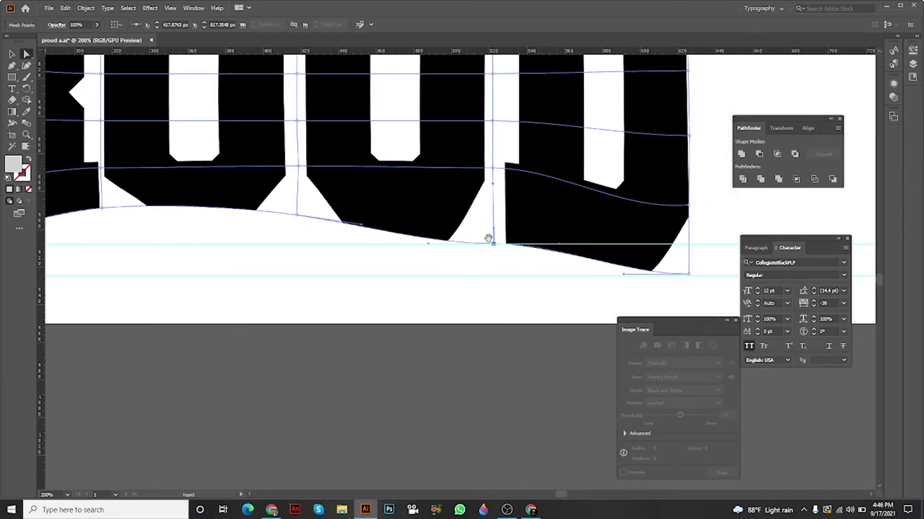
scroll(409, 229, left, 2)
drag(420, 226, 410, 238)
drag(390, 233, 448, 267)
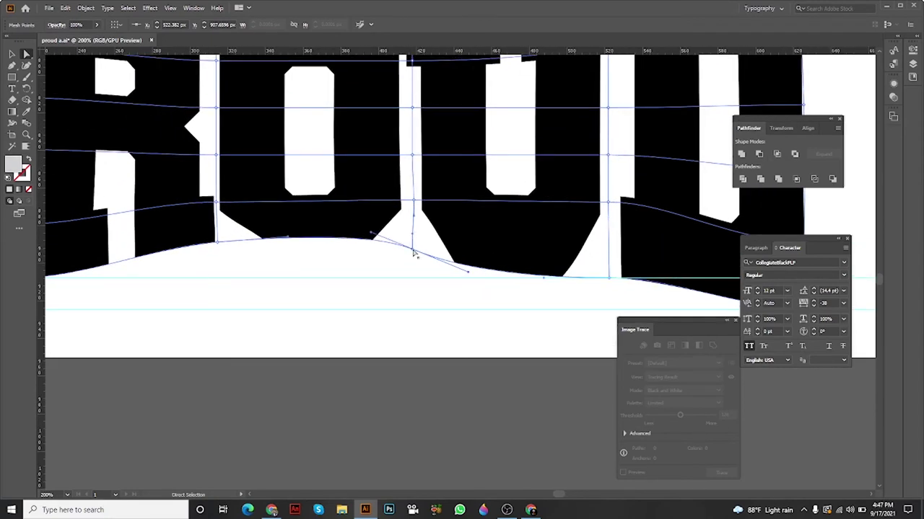
- Adjust the inner mesh points on the line between the O and the U
scroll(417, 260, up, 2)
drag(420, 252, 419, 232)
click(419, 206)
click(417, 160)
scroll(417, 161, down, 4)
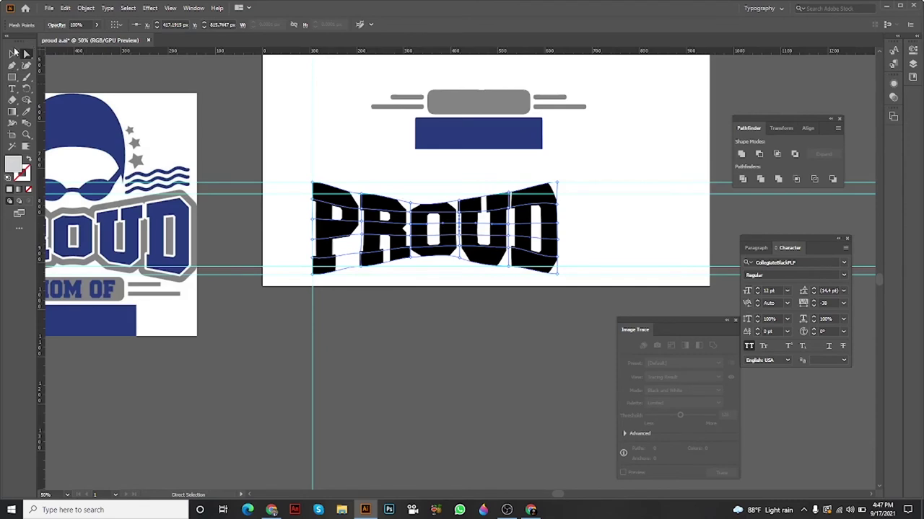
- Expand the PROUD envelope distortion into editable letter shapes
click(14, 53)
click(455, 313)
scroll(455, 314, down, 2)
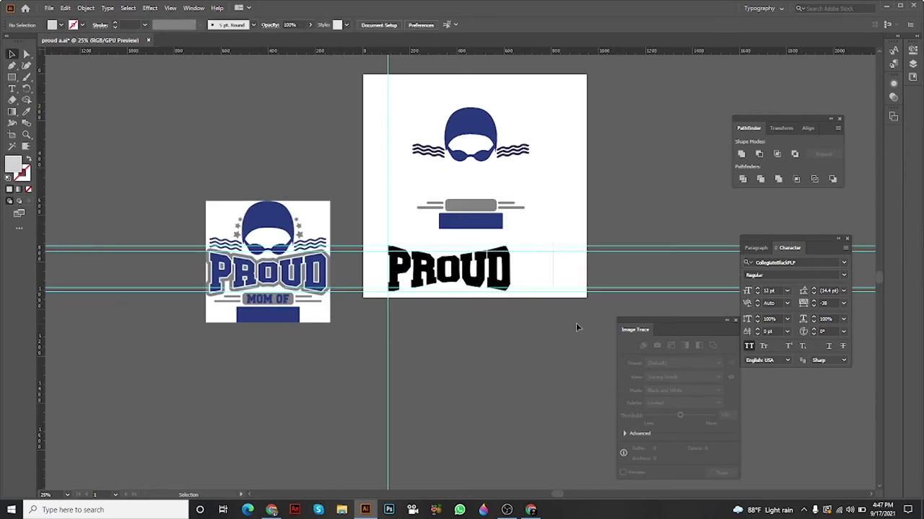
click(480, 284)
scroll(479, 278, up, 1)
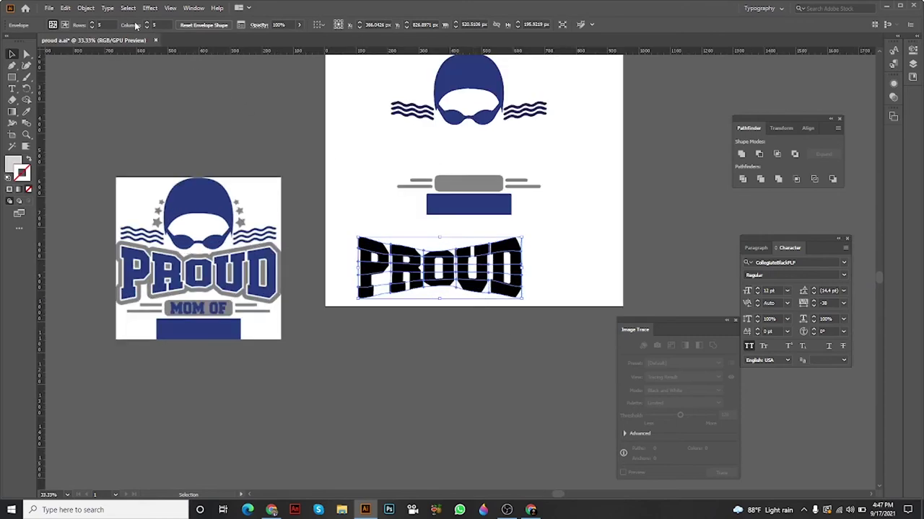
click(85, 9)
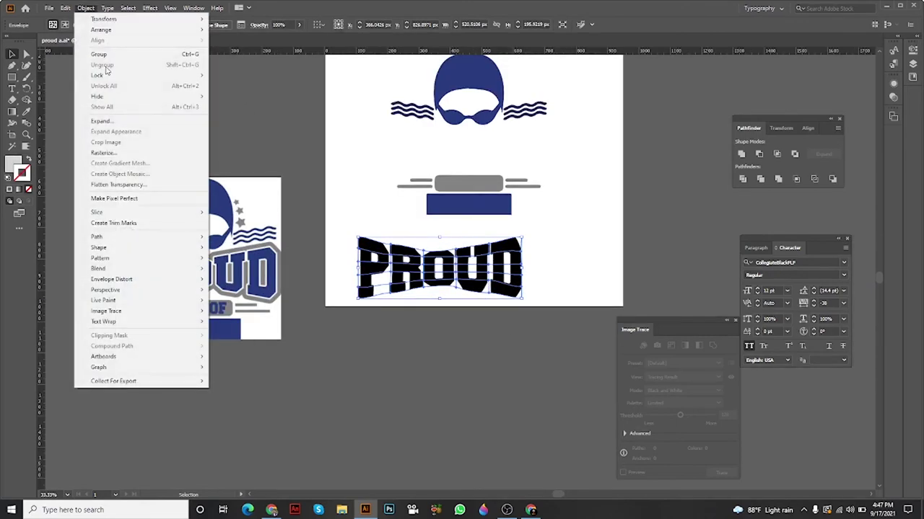
click(118, 122)
click(436, 309)
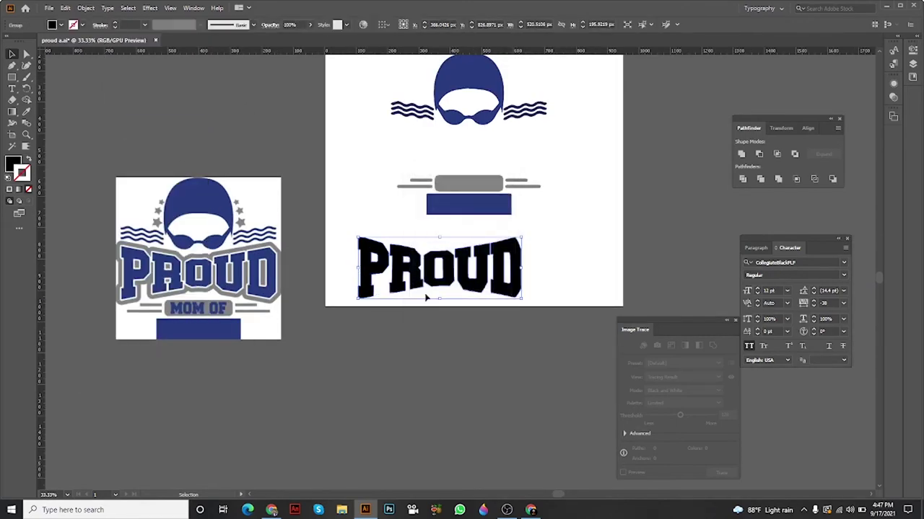
- Examine the edges of the expanded letters and select the D's outline for anchor editing
scroll(452, 270, up, 3)
scroll(452, 270, down, 2)
scroll(476, 263, up, 2)
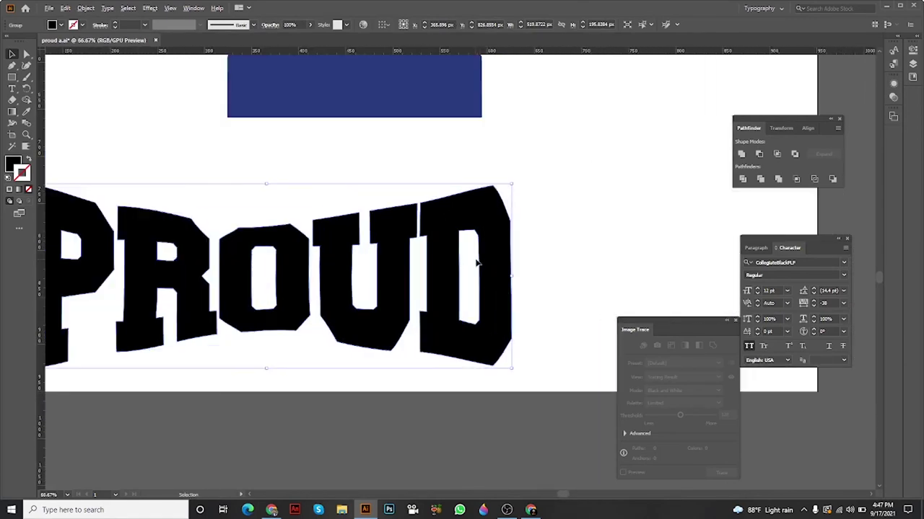
drag(493, 261, 546, 223)
click(521, 239)
click(448, 265)
drag(459, 277, 515, 268)
click(26, 55)
scroll(537, 170, up, 1)
drag(533, 160, 417, 195)
click(428, 145)
click(420, 202)
scroll(420, 202, up, 2)
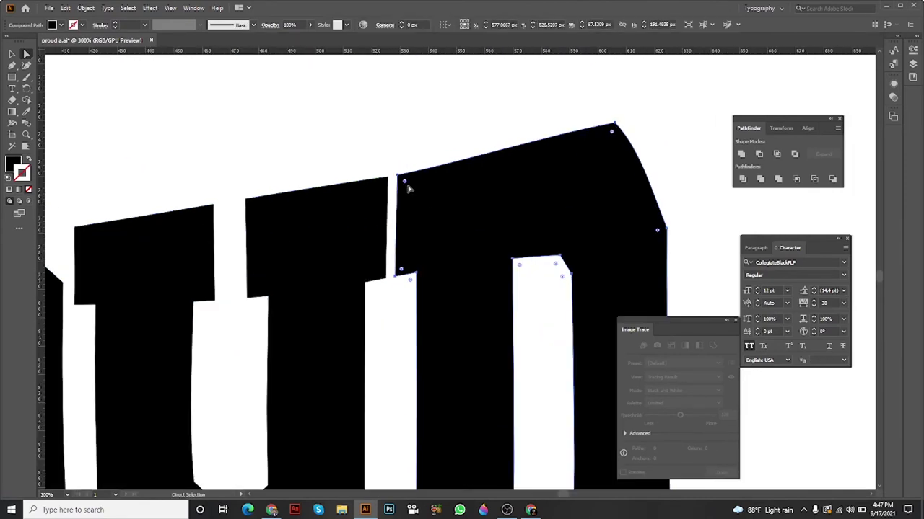
click(396, 174)
click(413, 177)
click(398, 176)
click(411, 178)
click(398, 178)
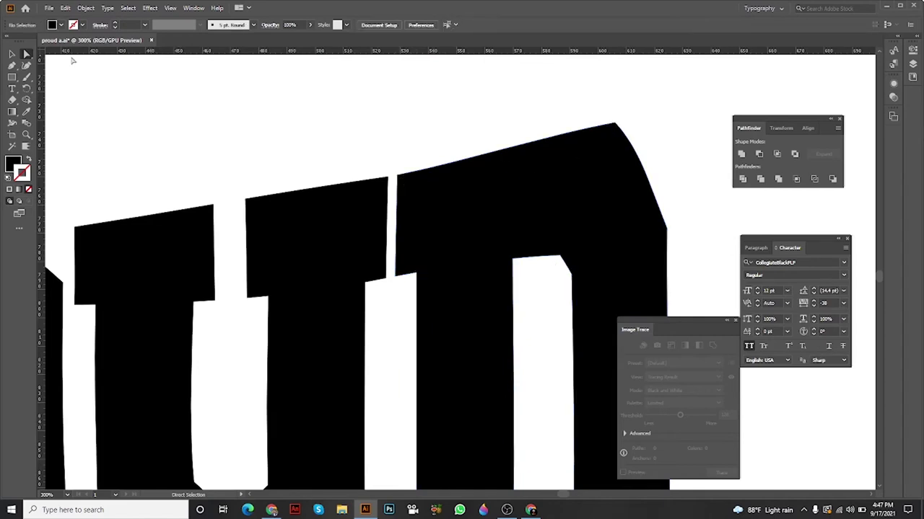
- Curve the D's top edge slightly inward by lowering the direction handle of its upper-right anchor
click(619, 177)
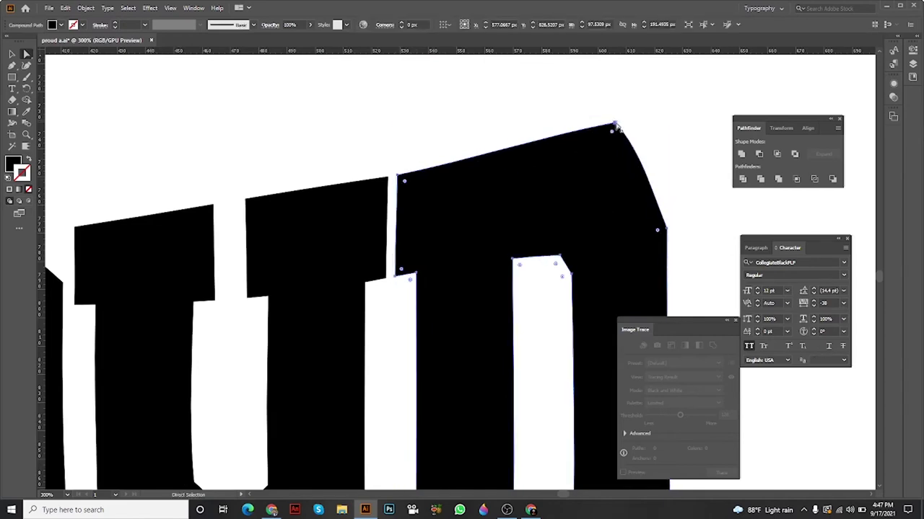
click(613, 125)
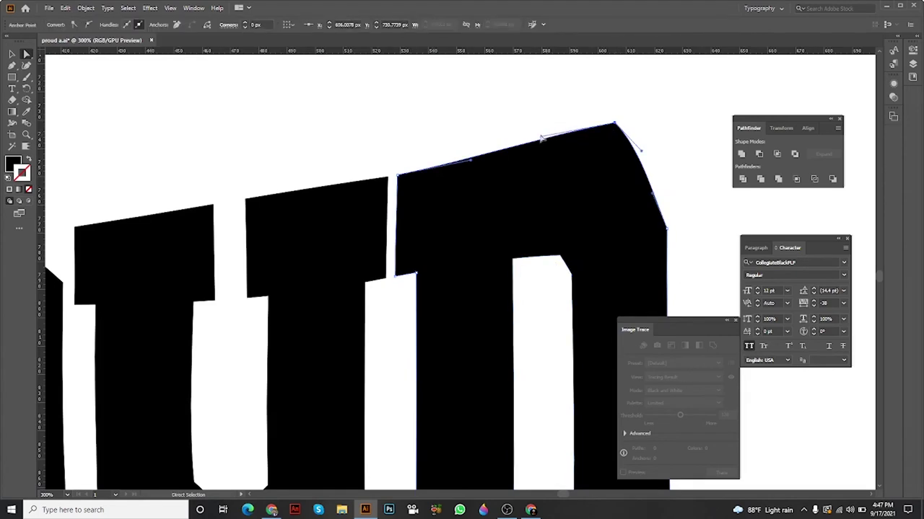
click(545, 142)
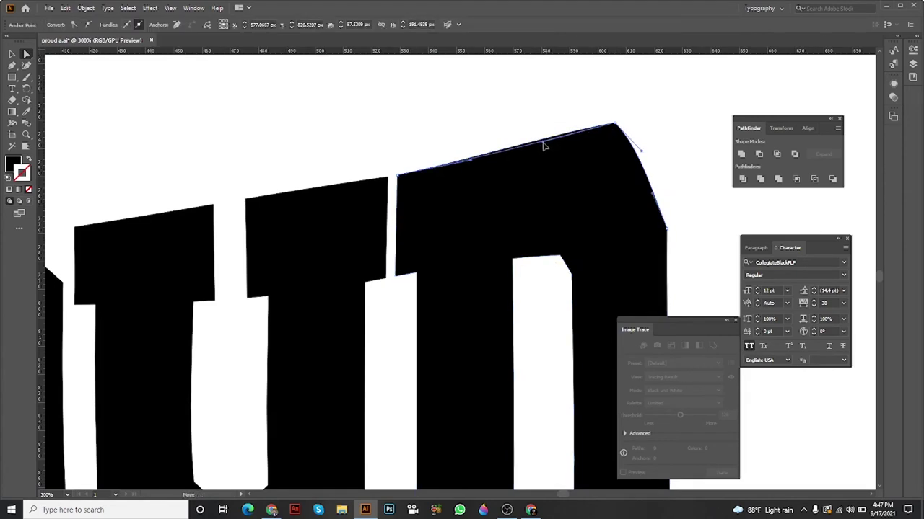
click(615, 127)
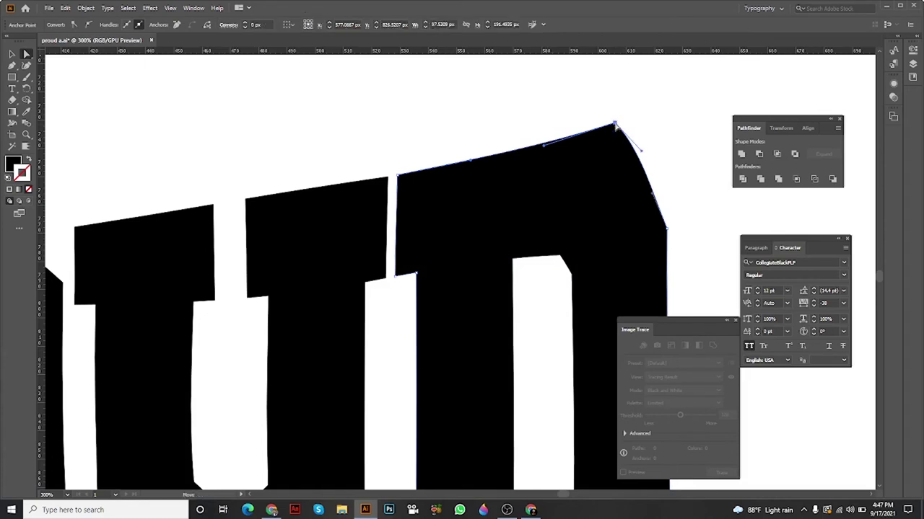
click(654, 158)
scroll(490, 187, down, 1)
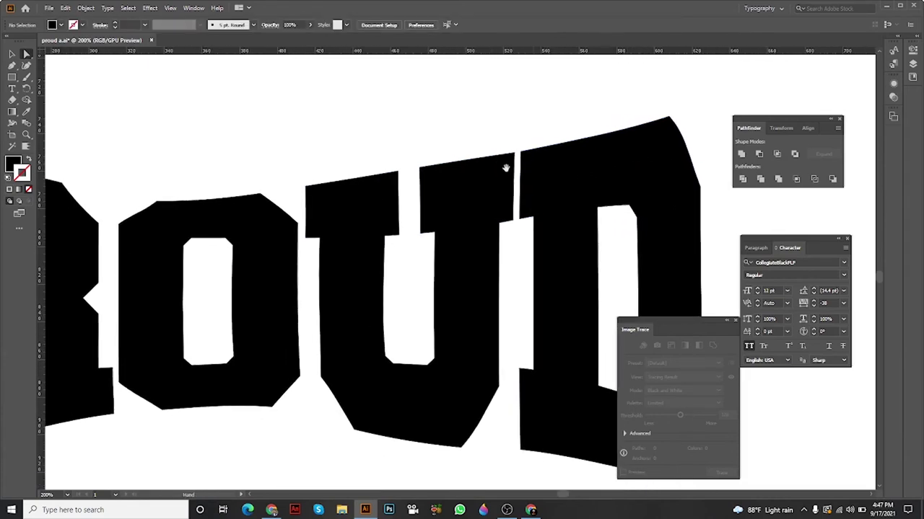
- Adjust the anchor handles along the top edges of the U's two serifs to smooth the word's upper contour
click(447, 171)
click(421, 170)
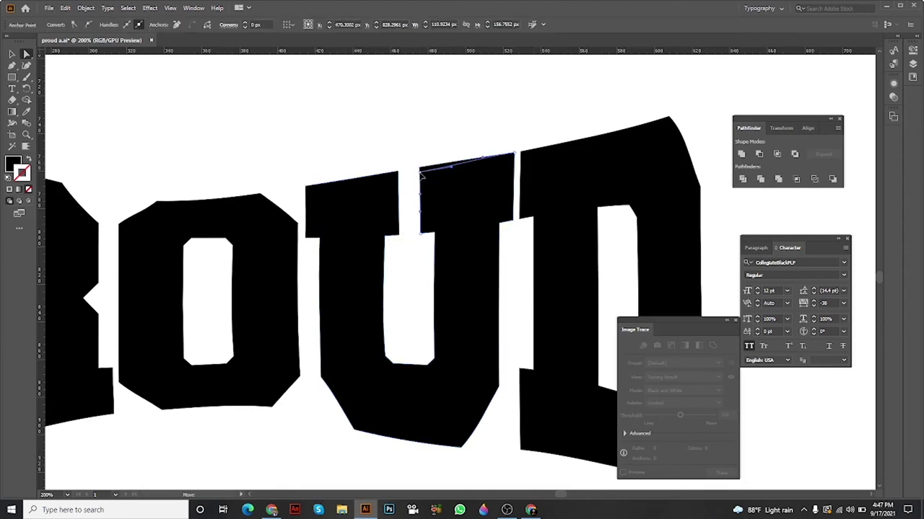
scroll(439, 186, left, 3)
click(412, 195)
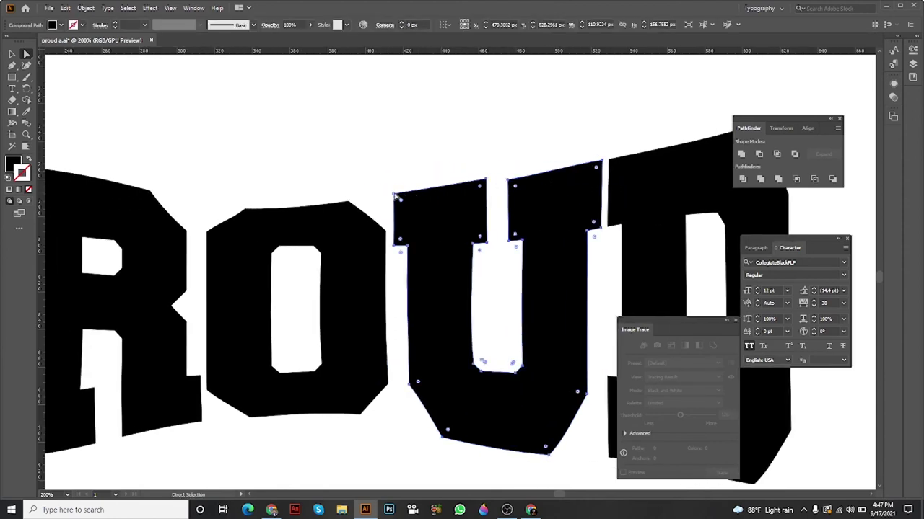
click(393, 194)
click(404, 207)
click(395, 197)
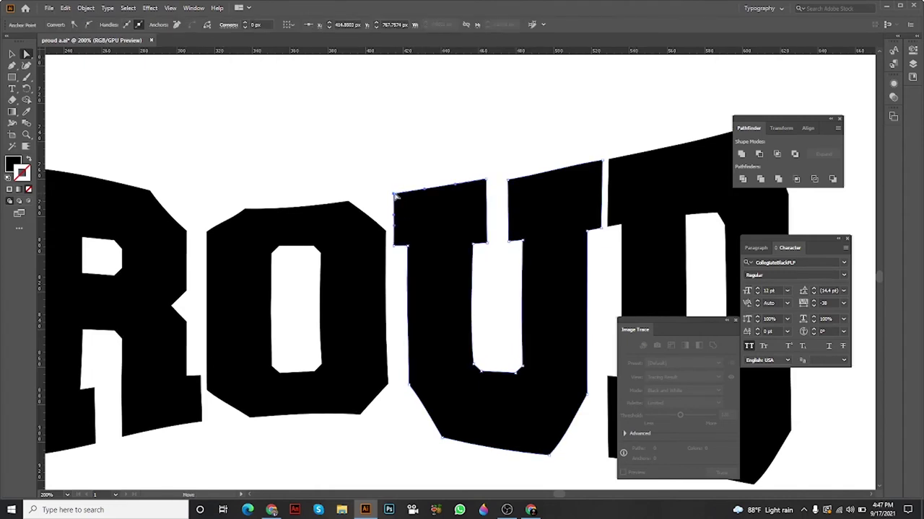
drag(394, 195, 394, 200)
scroll(492, 193, down, 3)
drag(484, 206, 523, 198)
click(439, 202)
key(ctrl+minus)
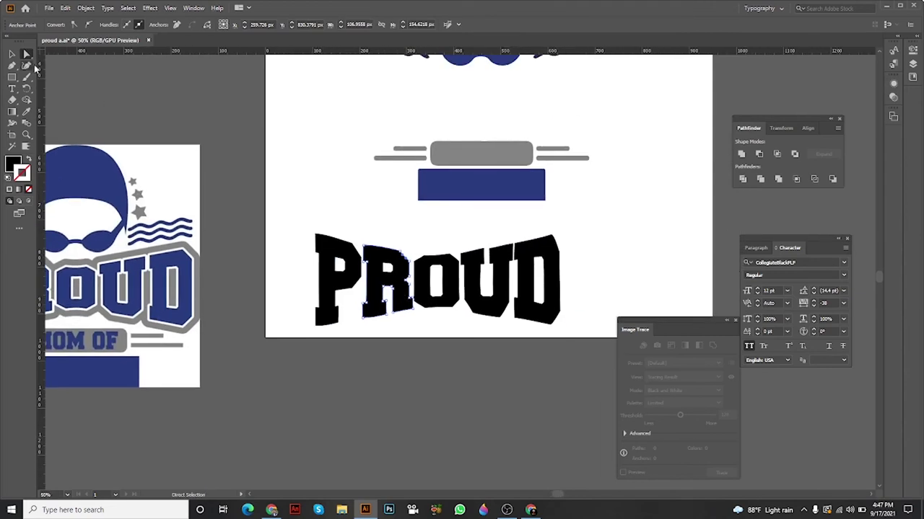
click(15, 57)
key(ctrl+minus)
right_click(464, 262)
click(111, 114)
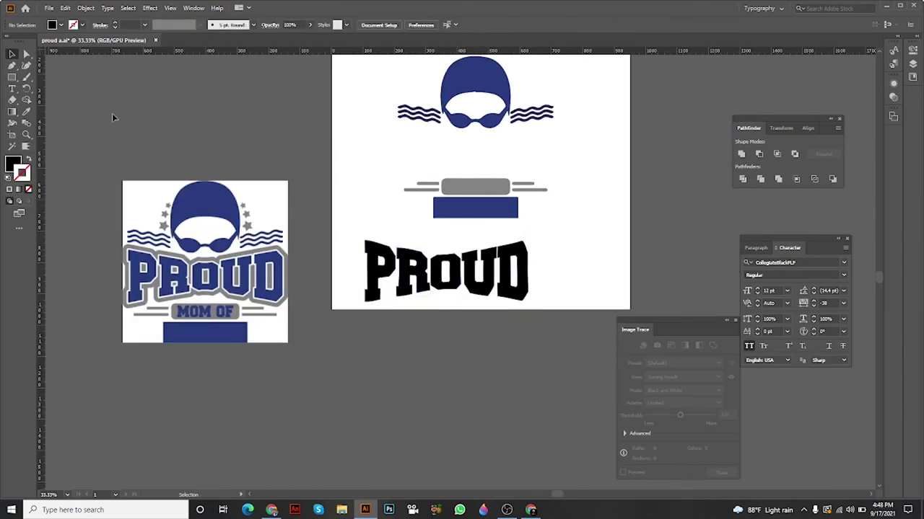
click(11, 65)
scroll(436, 278, up, 1)
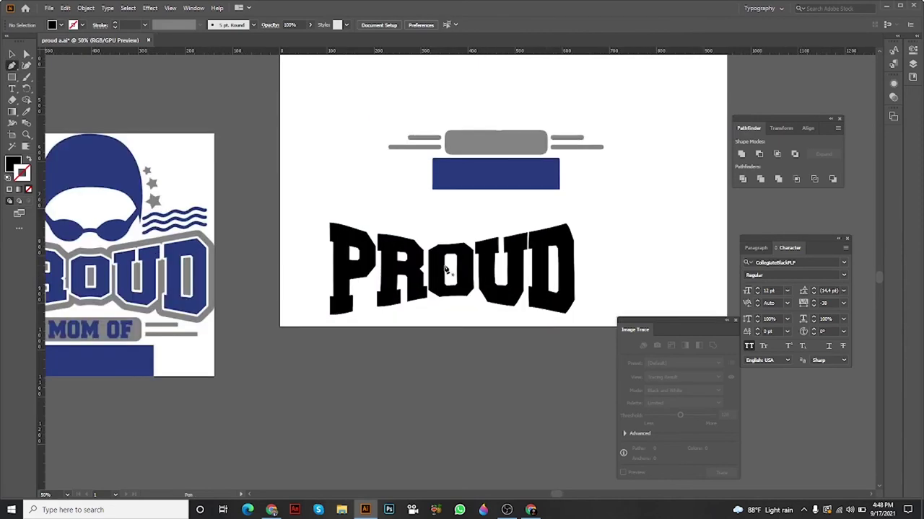
click(447, 269)
scroll(447, 269, down, 2)
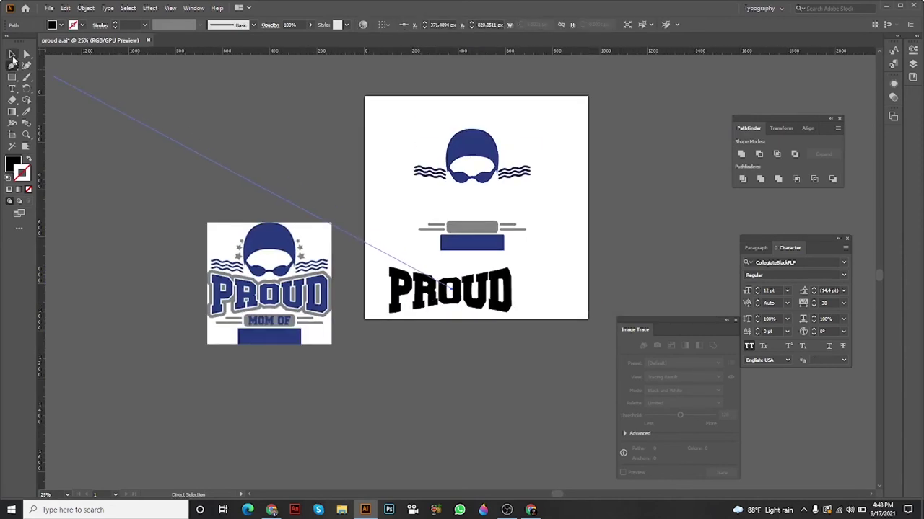
click(12, 55)
click(536, 270)
drag(406, 318, 399, 319)
right_click(521, 276)
click(547, 350)
click(523, 341)
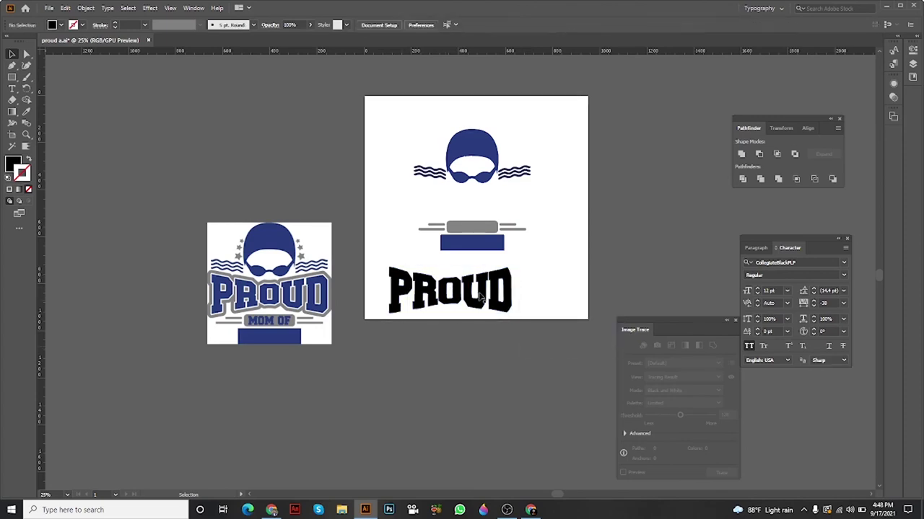
- Move the PROUD lettering up between the swim goggles and the gray rounded bar
scroll(480, 294, up, 2)
drag(480, 295, 591, 255)
click(616, 258)
scroll(651, 255, down, 1)
click(580, 253)
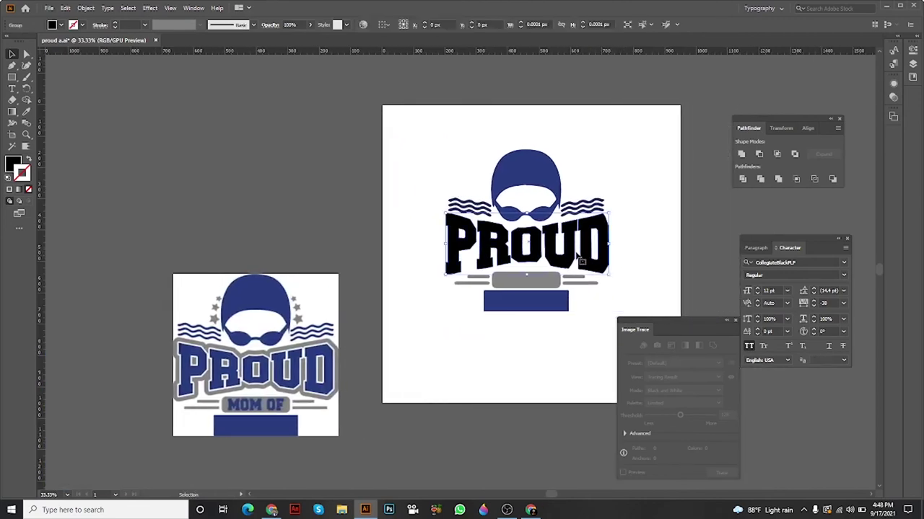
- Fill the PROUD lettering with the navy blue sampled from the reference logo's letters
click(25, 112)
scroll(175, 374, up, 1)
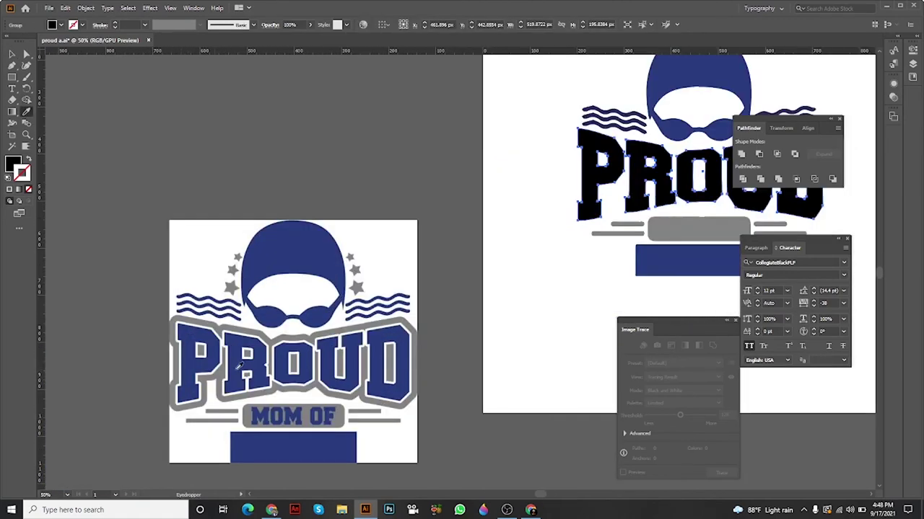
click(238, 364)
scroll(144, 238, right, 3)
scroll(145, 238, up, 1)
- Shrink the lettering from its upper edge to a height of about 191 px to clear the goggles
click(12, 54)
scroll(142, 93, right, 3)
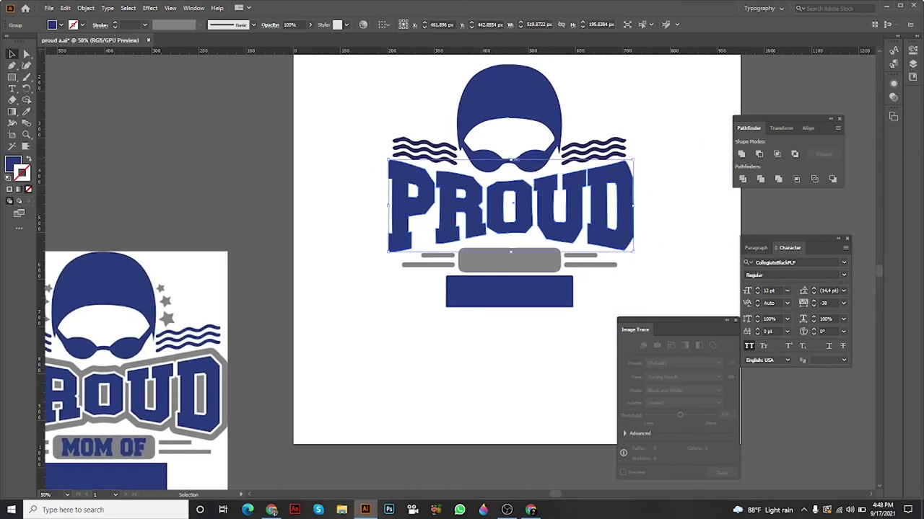
drag(512, 158, 512, 162)
click(663, 183)
drag(622, 185, 639, 189)
click(639, 187)
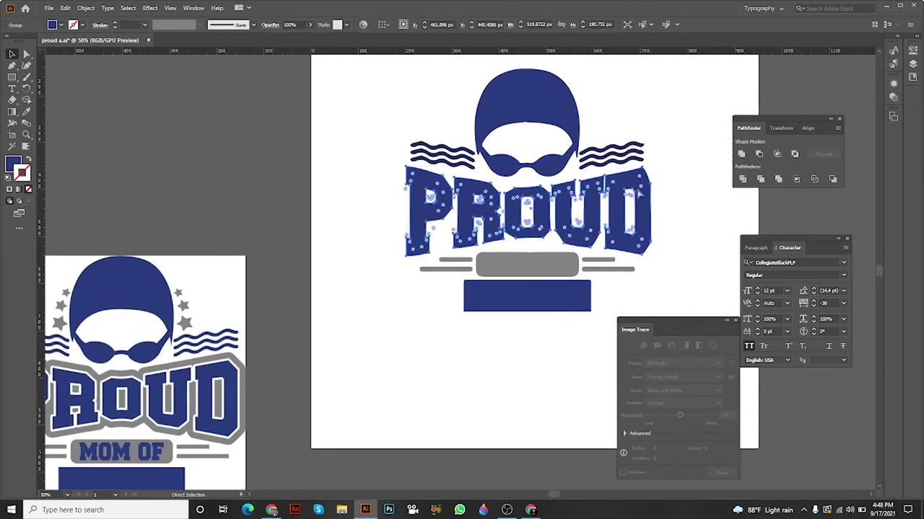
- Duplicate the PROUD lettering in place and give the copy no fill and a white 8 pt stroke
key(v)
click(26, 113)
click(401, 307)
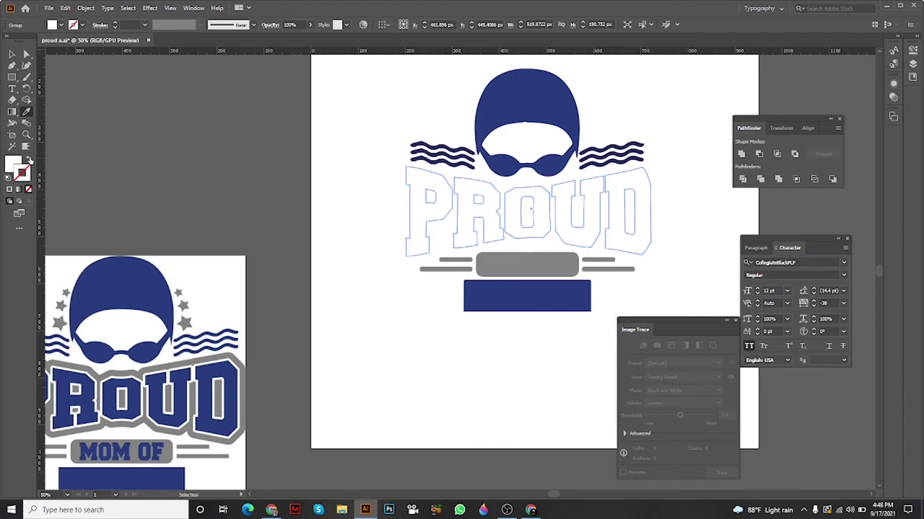
click(30, 159)
click(116, 24)
click(116, 24)
click(115, 24)
click(116, 24)
click(115, 24)
click(115, 24)
click(116, 24)
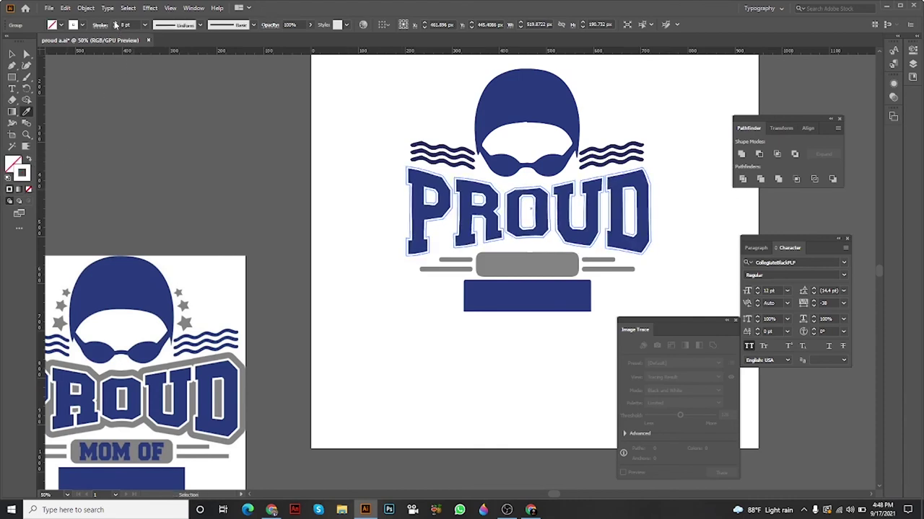
- Expand the white stroke into shapes and send it to the back behind the blue letters
click(87, 8)
click(115, 121)
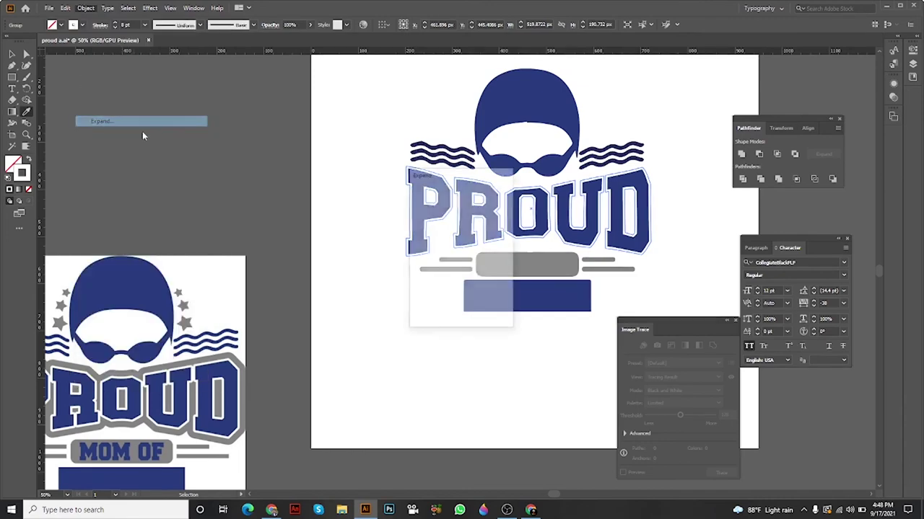
click(438, 309)
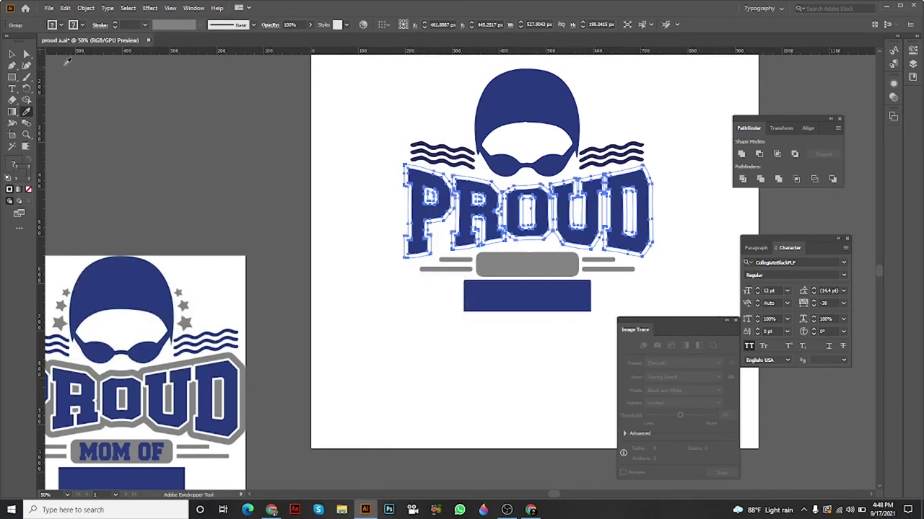
click(11, 55)
right_click(444, 211)
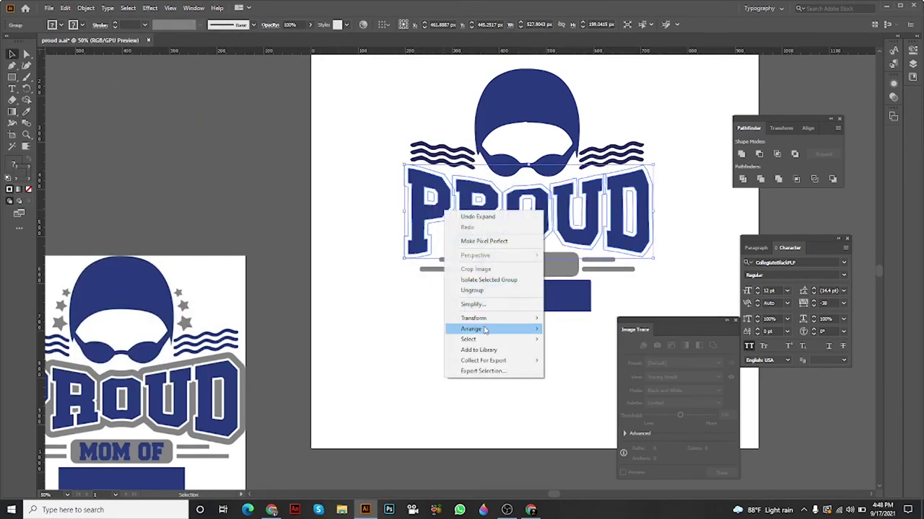
mouse_move(489, 332)
click(573, 360)
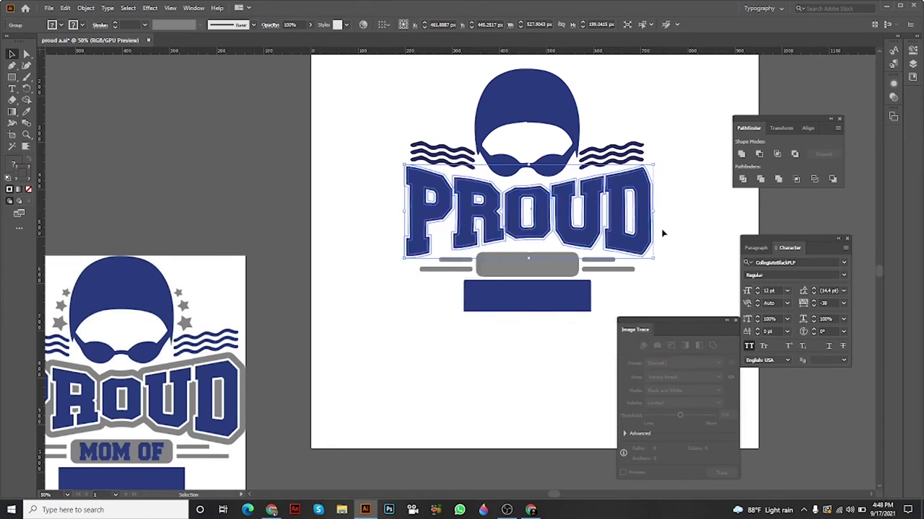
- Duplicate the blue lettering and its white outline in place and fill the copy with the reference logo's gray
click(664, 229)
click(624, 226)
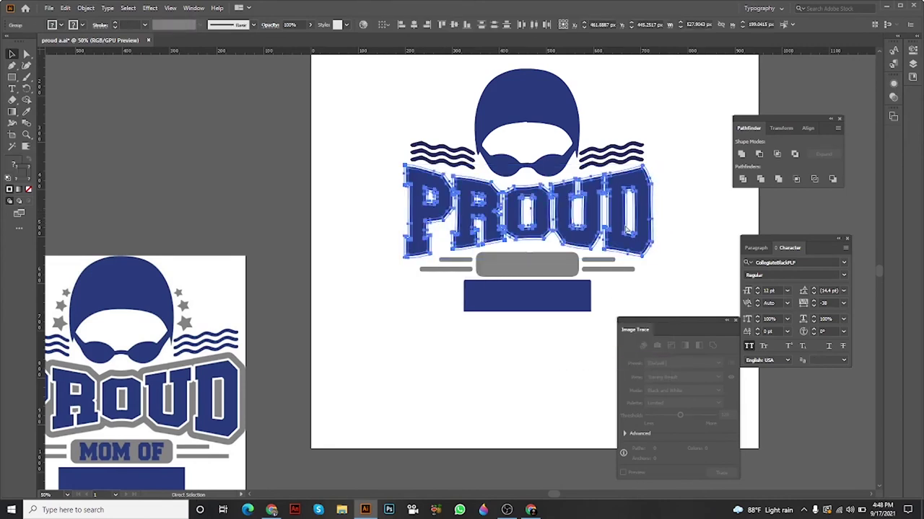
key(v)
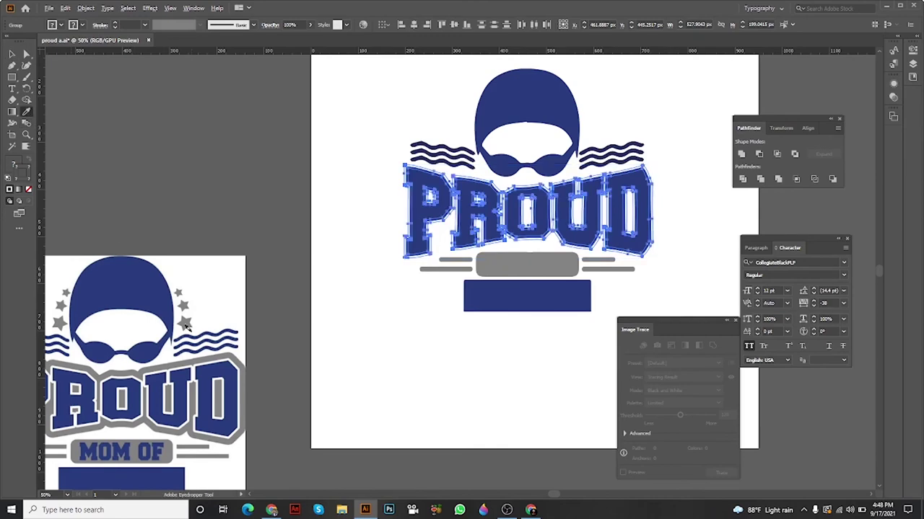
click(29, 114)
scroll(192, 332, up, 2)
click(243, 379)
scroll(264, 378, down, 3)
drag(318, 358, 251, 375)
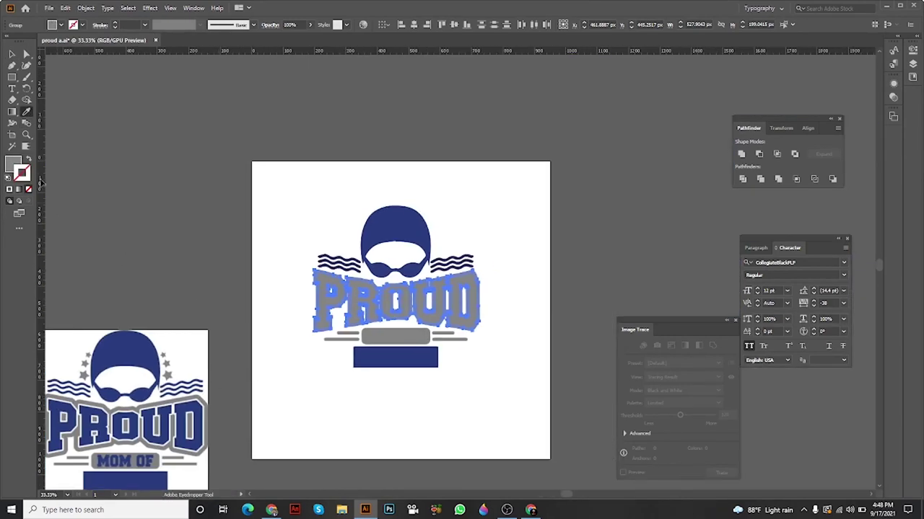
- Unite the gray copy into one shape and swap its fill to a thicker gray stroke
click(742, 154)
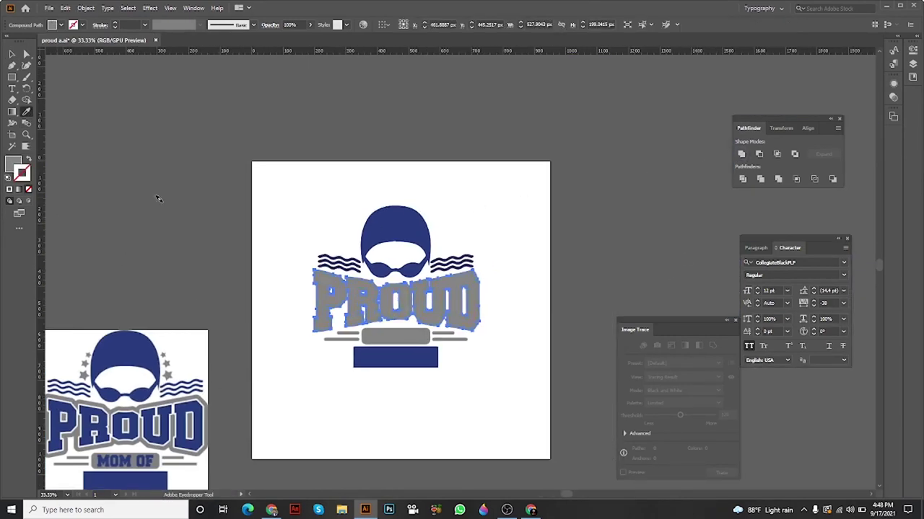
click(27, 159)
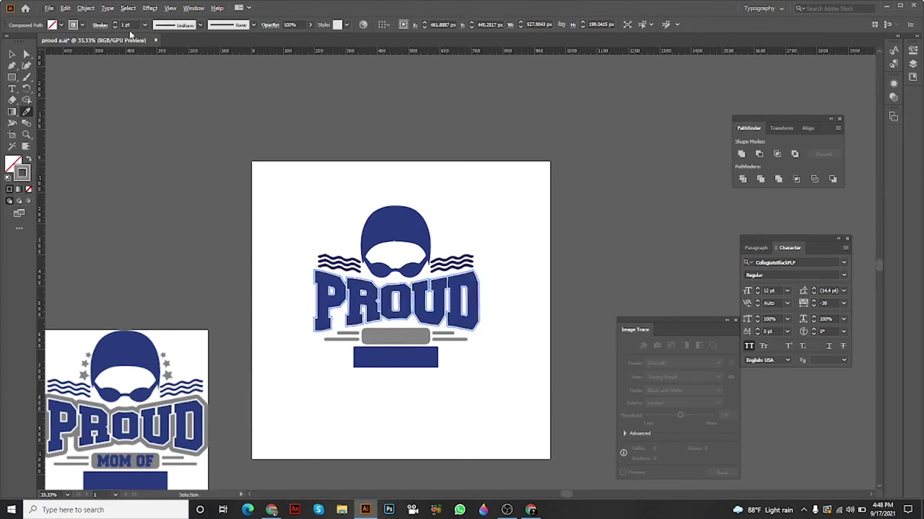
click(117, 25)
click(117, 25)
click(117, 25)
click(117, 25)
click(117, 25)
- Expand the gray stroke into shapes and send it to the back of the artwork
click(87, 8)
click(119, 121)
click(427, 311)
right_click(428, 307)
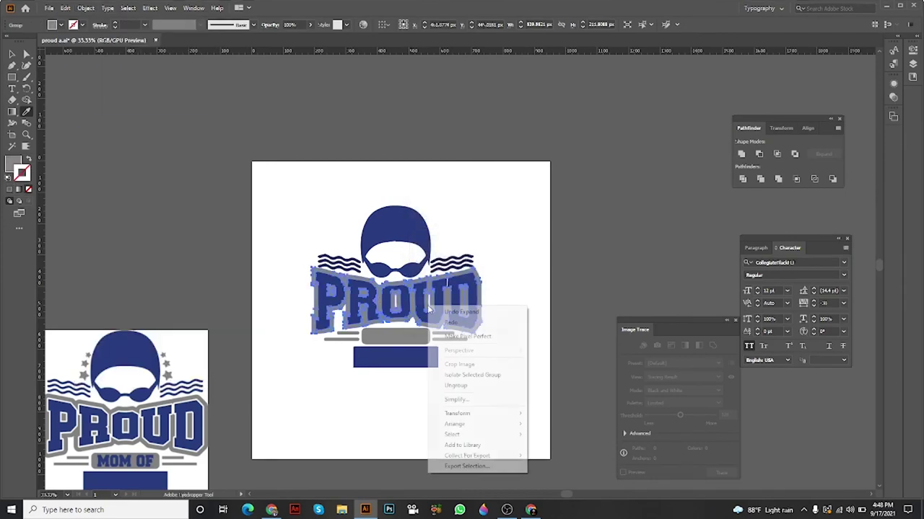
mouse_move(469, 426)
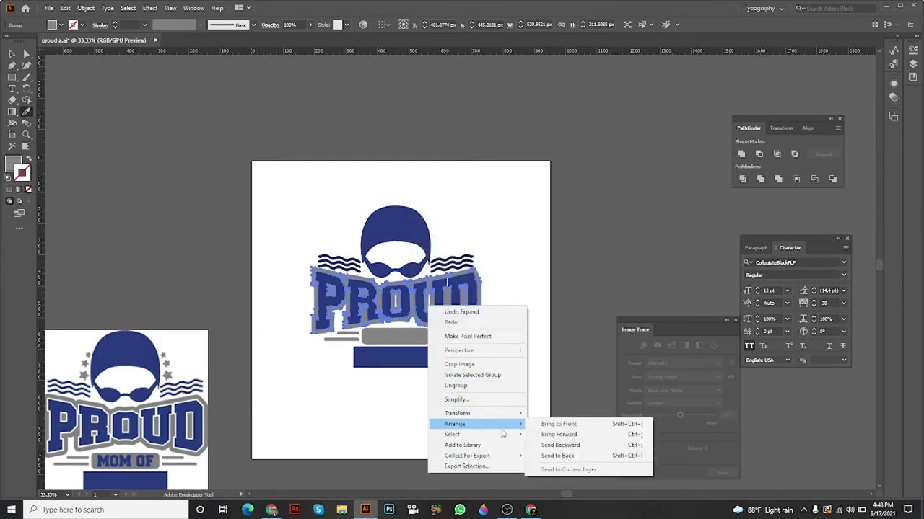
click(557, 455)
- Examine the white and gray outlines around PROUD against the reference logo
scroll(482, 368, up, 2)
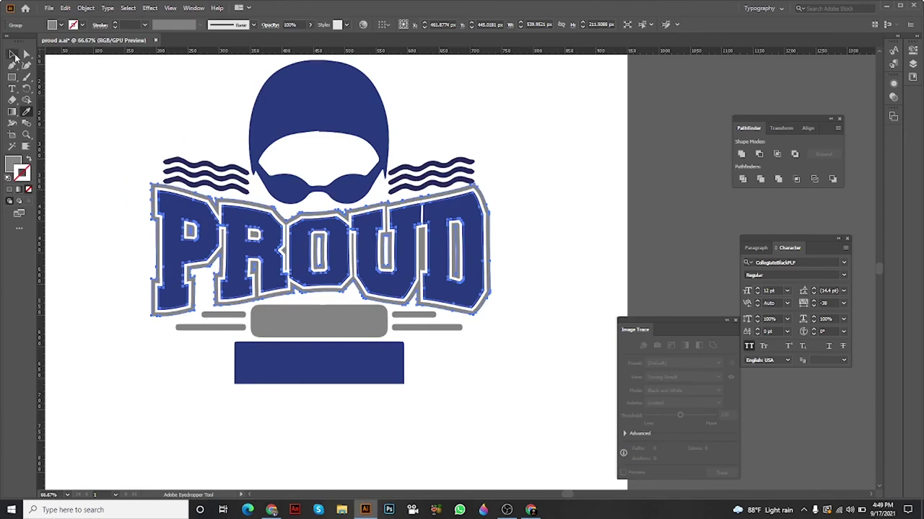
click(15, 55)
scroll(382, 252, down, 1)
drag(382, 251, 562, 188)
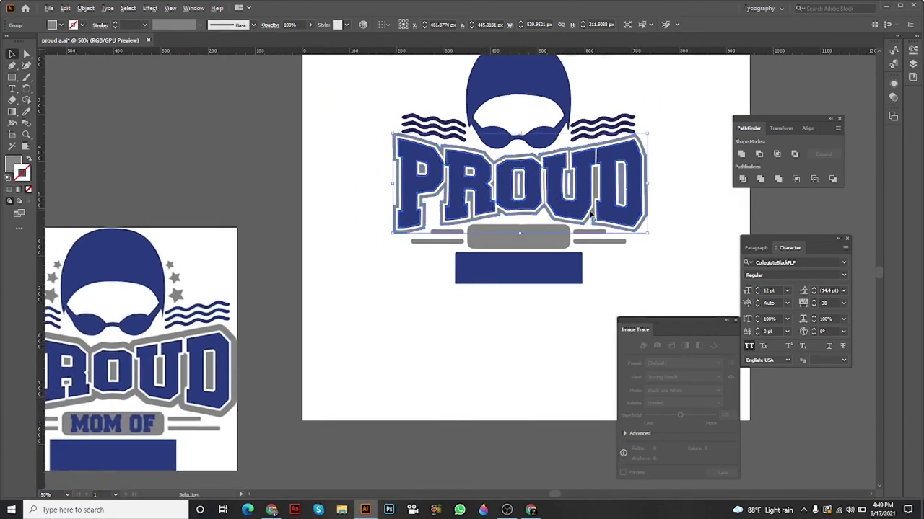
scroll(588, 214, up, 1)
scroll(590, 215, up, 1)
scroll(599, 215, down, 1)
drag(599, 216, 559, 267)
click(671, 219)
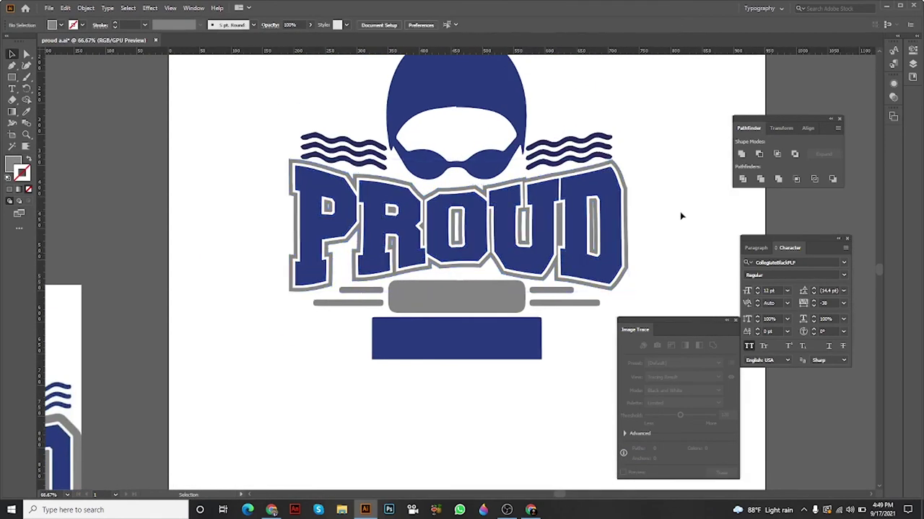
- Select the lettering with its outlines and scale it proportionally about its centre to about 513 px wide
click(547, 227)
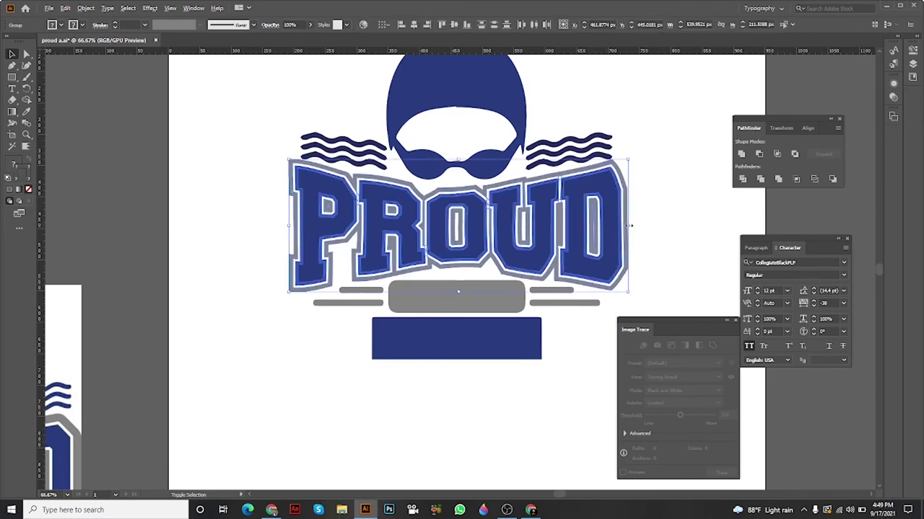
drag(629, 226, 416, 272)
click(656, 222)
click(416, 269)
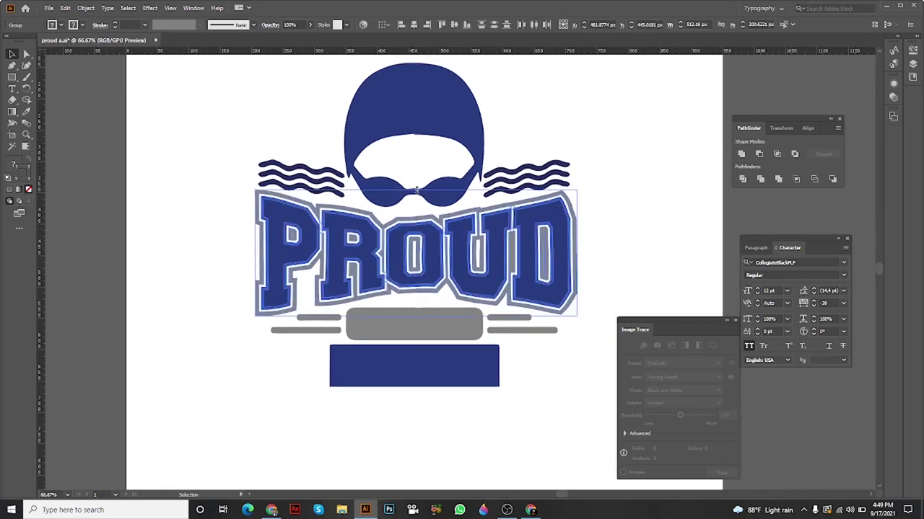
- Deselect the lettering and delete the reference logo image beside the artboard
scroll(590, 239, up, 1)
click(591, 240)
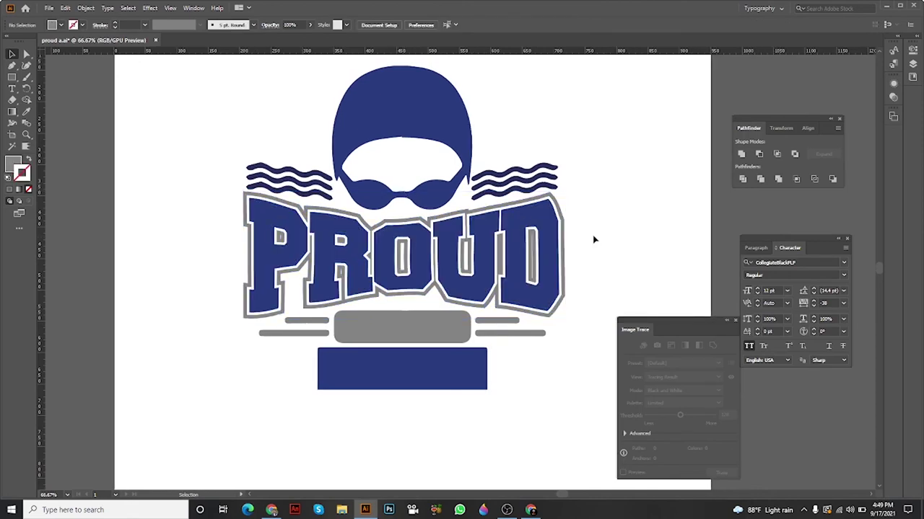
drag(591, 241, 581, 213)
scroll(319, 250, down, 2)
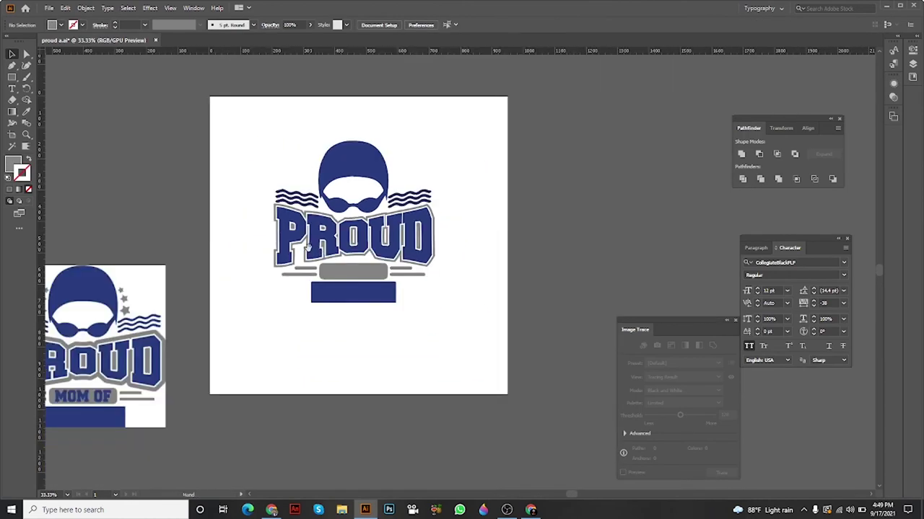
drag(319, 251, 347, 189)
click(170, 267)
key(Delete)
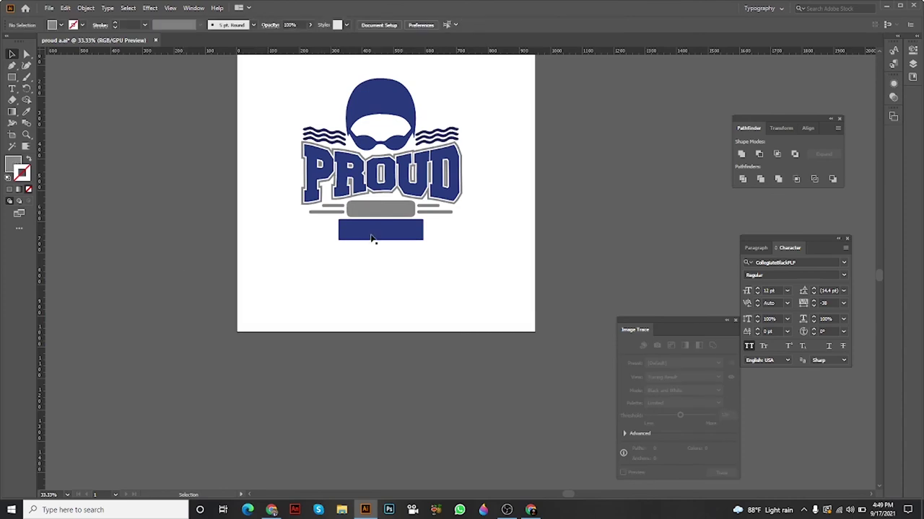
- Add the point text MOM OF in CollegiateBlackFLF on the empty artboard area below the logo
key(ctrl+plus)
click(12, 89)
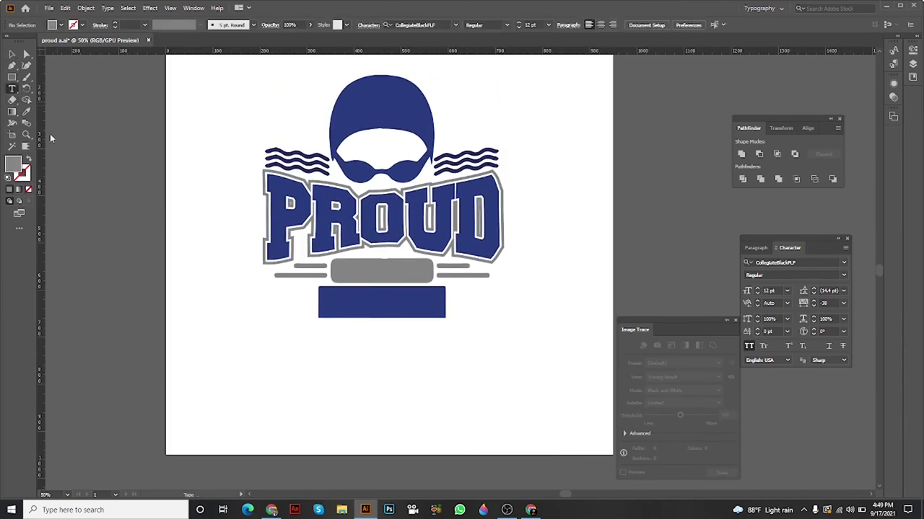
click(262, 388)
key(BackSpace)
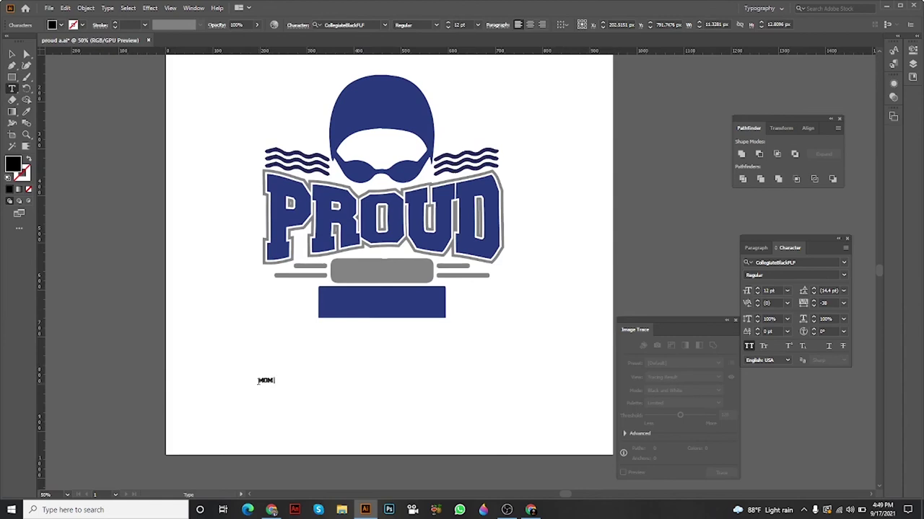
click(9, 48)
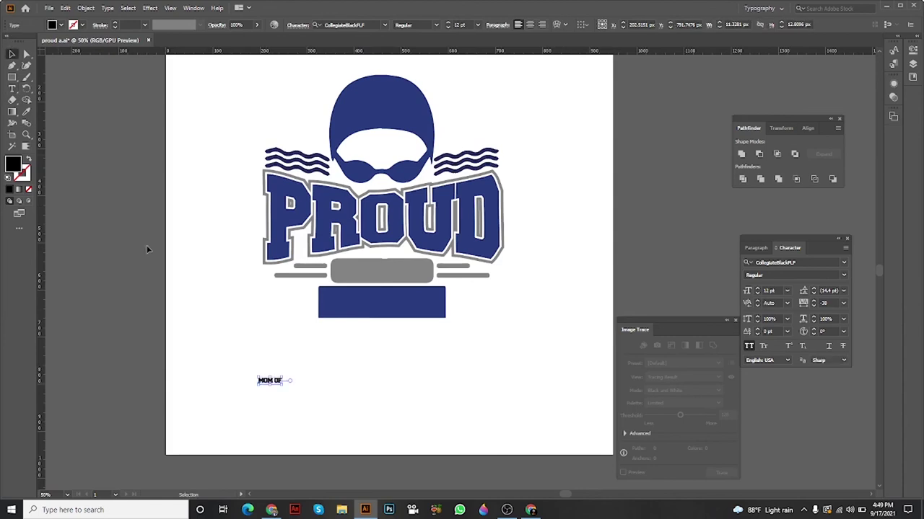
- Scale the MOM OF text up to about 161 px wide and place it on the gray rounded bar
scroll(176, 318, up, 3)
drag(491, 476, 331, 267)
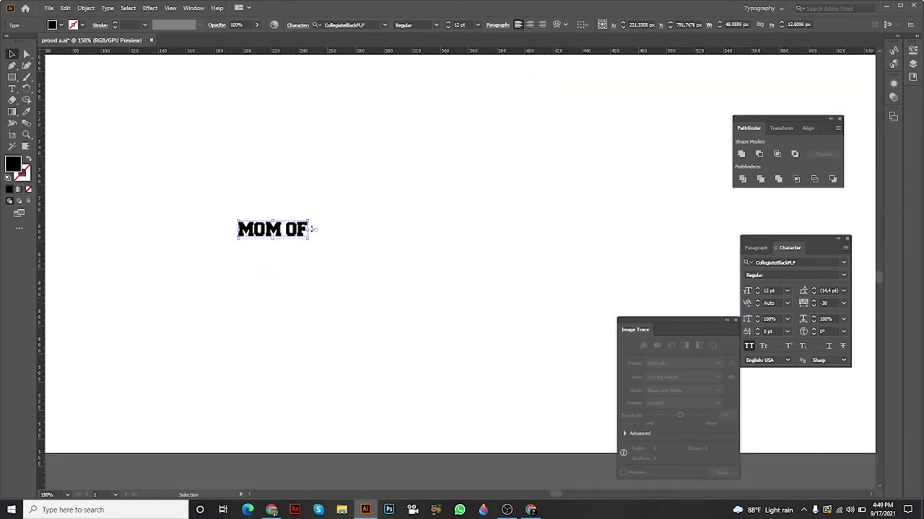
drag(311, 231, 471, 229)
key(ctrl+minus)
key(ctrl+minus)
drag(316, 310, 429, 171)
drag(367, 138, 316, 221)
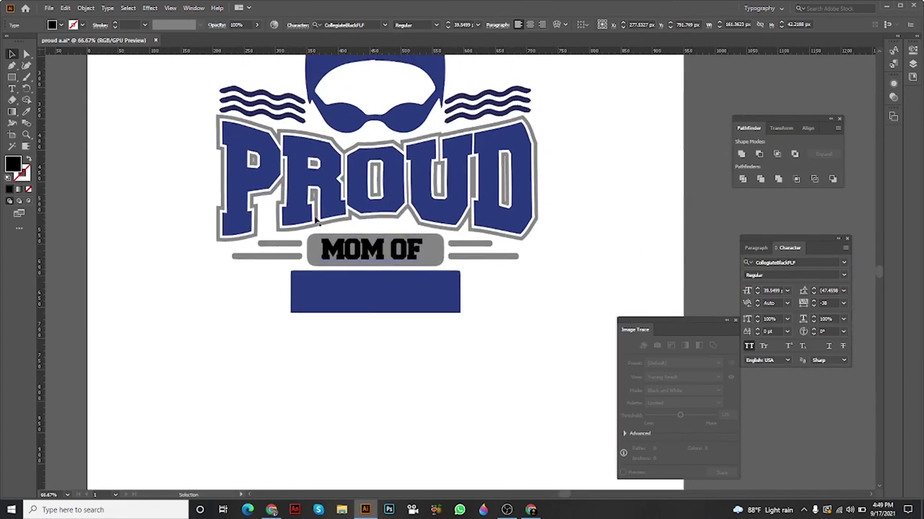
- Recolour the MOM OF text to white with the Eyedropper by sampling the artwork
click(26, 111)
click(347, 182)
scroll(78, 124, up, 2)
scroll(78, 124, right, 1)
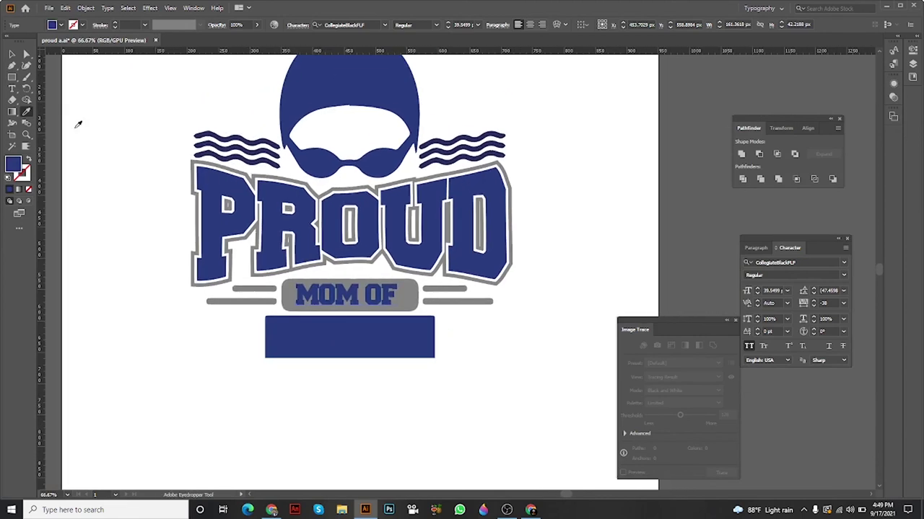
click(224, 295)
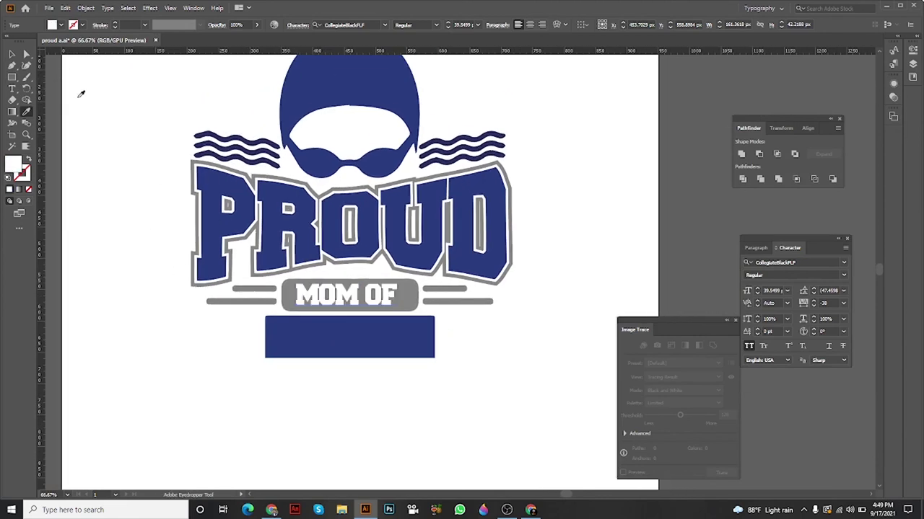
- Enlarge the MOM OF text slightly, centre it within the gray rounded bar, and deselect it
click(12, 53)
click(400, 295)
drag(402, 295, 405, 295)
drag(300, 306, 304, 307)
click(558, 192)
drag(557, 192, 577, 215)
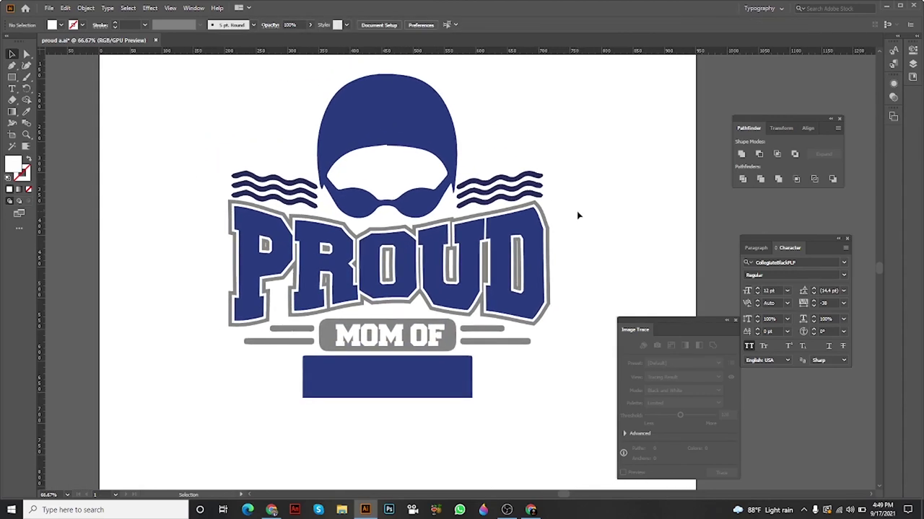